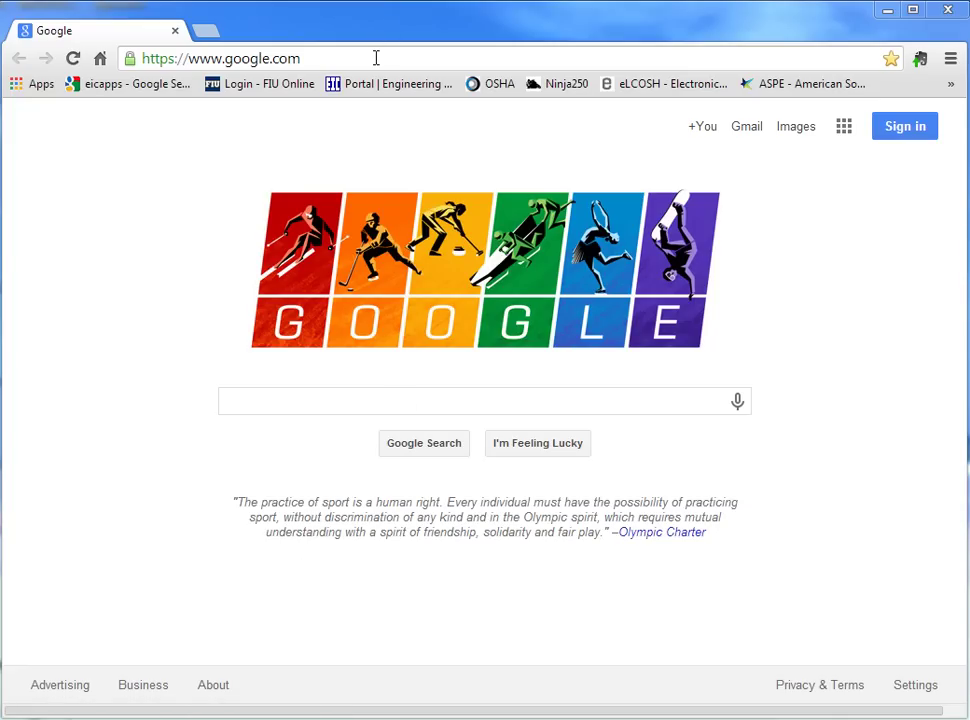
- Go to eic.fiu.edu and open the EIC APPS Login page
left_click(376, 58)
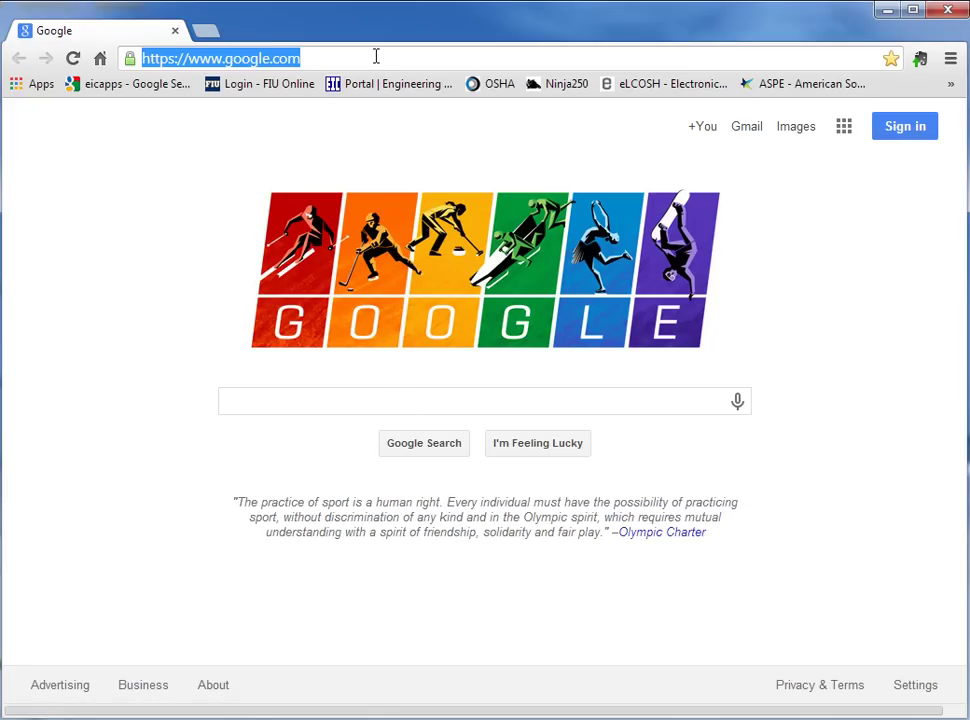
type("eic.fiu")
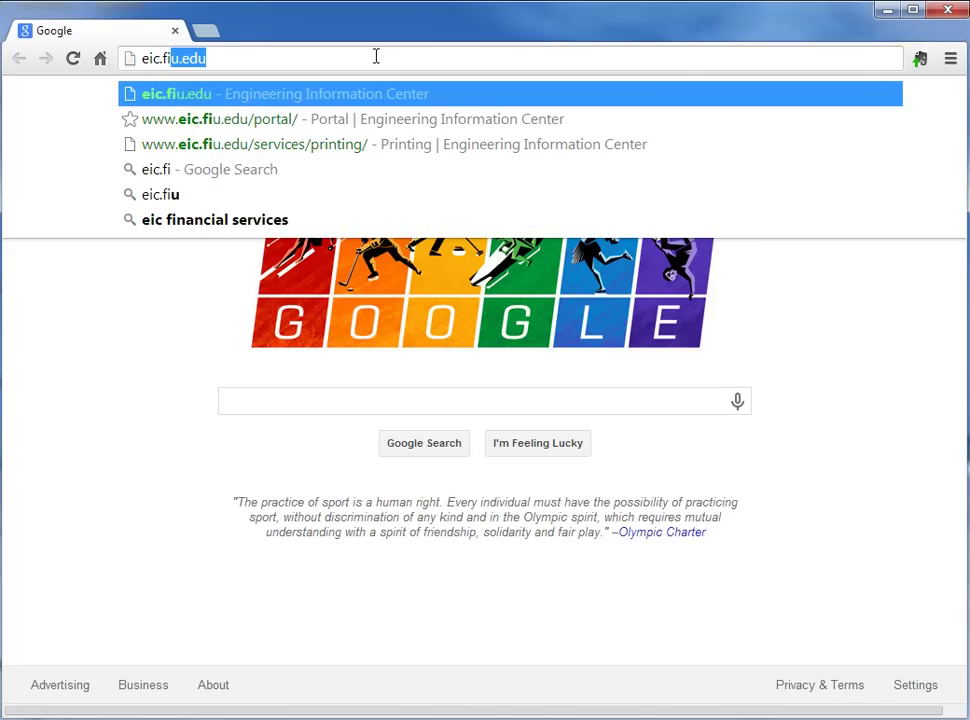
type(".edu")
key("Return")
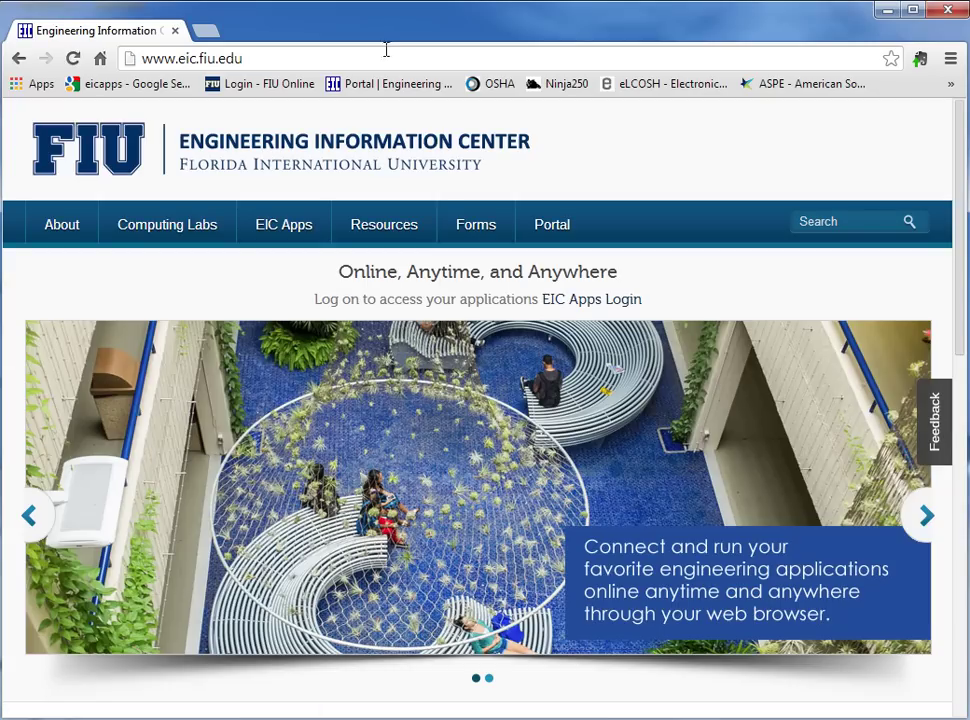
mouse_move(282, 221)
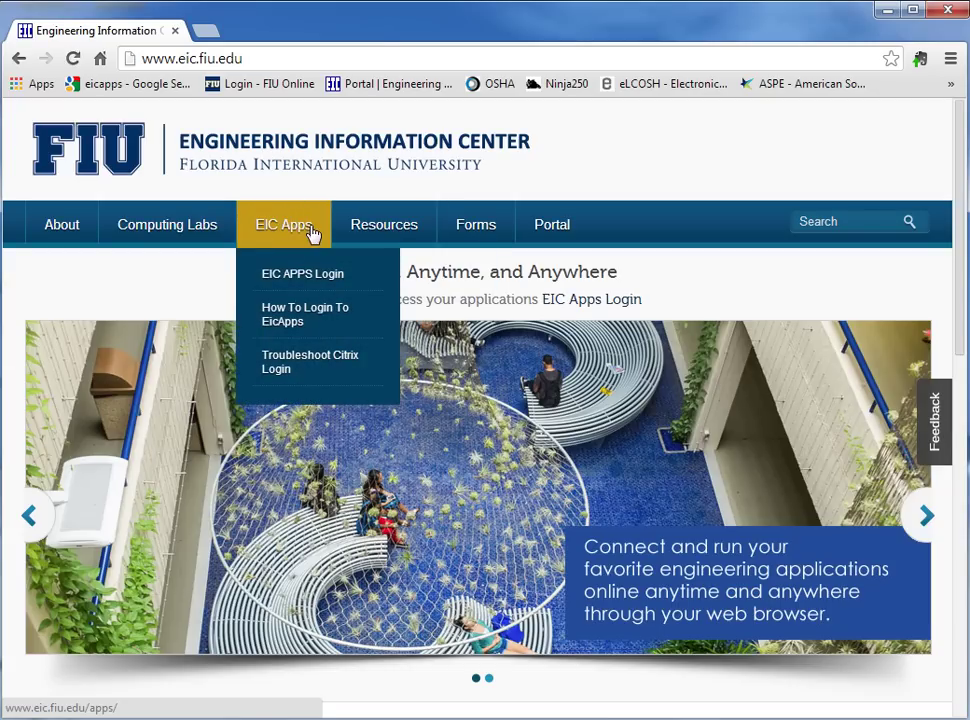
left_click(319, 276)
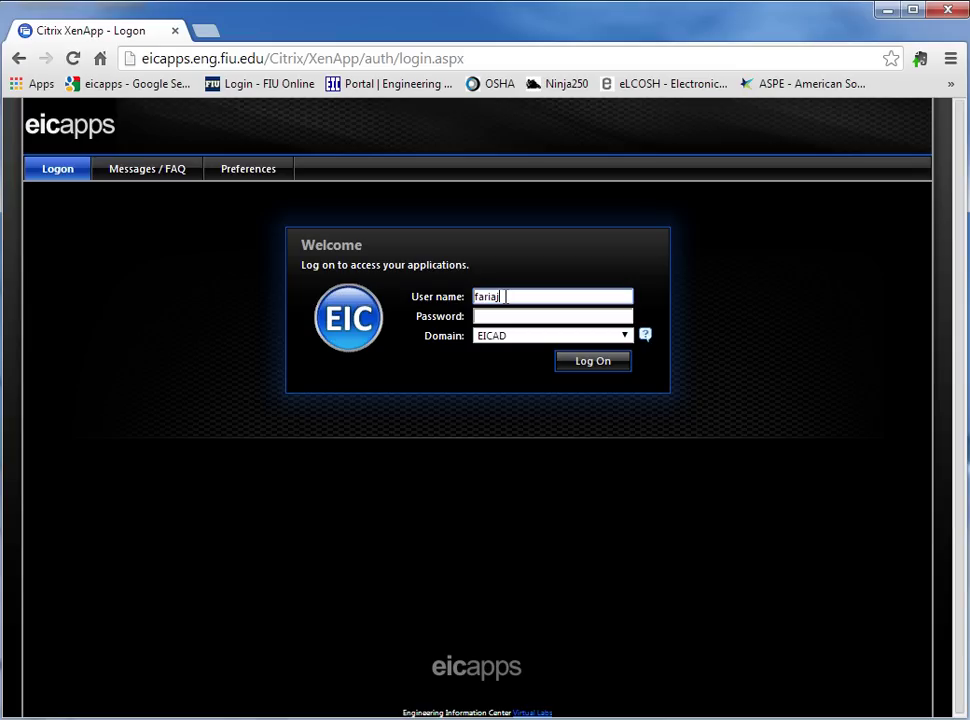
- Enter the account password and log on to Citrix XenApp
key("Tab")
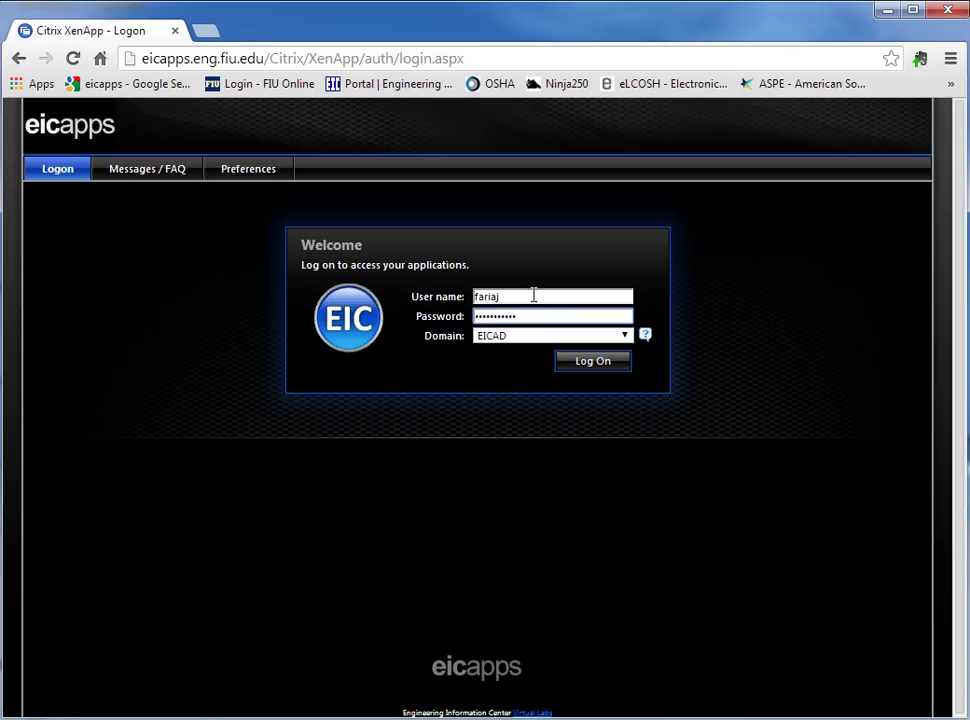
left_click(586, 364)
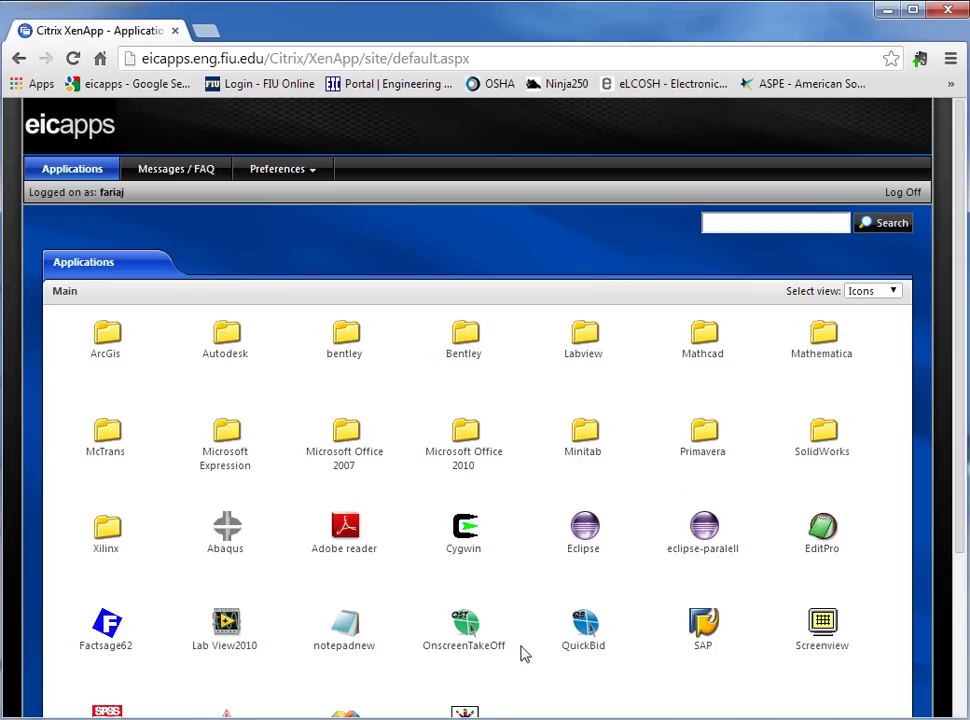
- Launch OnscreenTakeOff via launch.ica, permitting remote access to local files
left_click(466, 632)
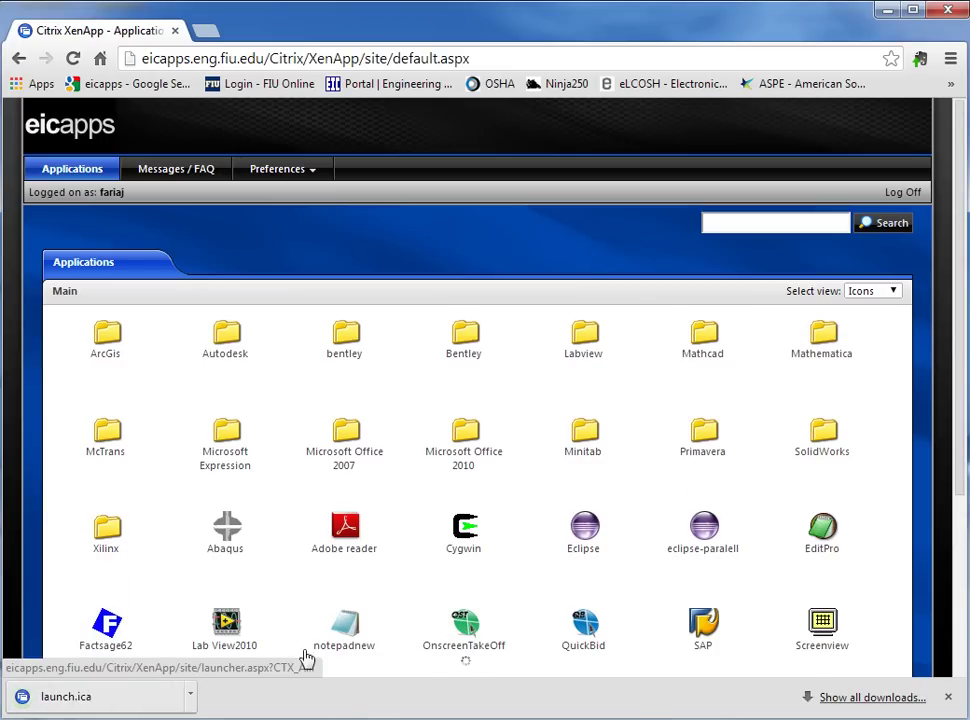
left_click(113, 704)
left_click(372, 617)
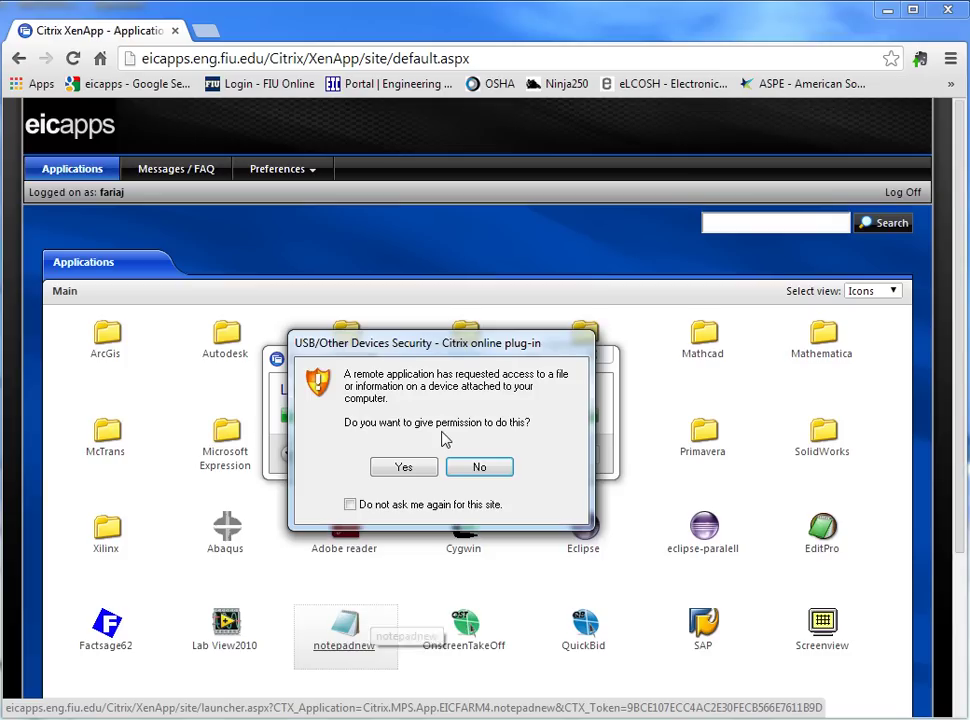
left_click(414, 472)
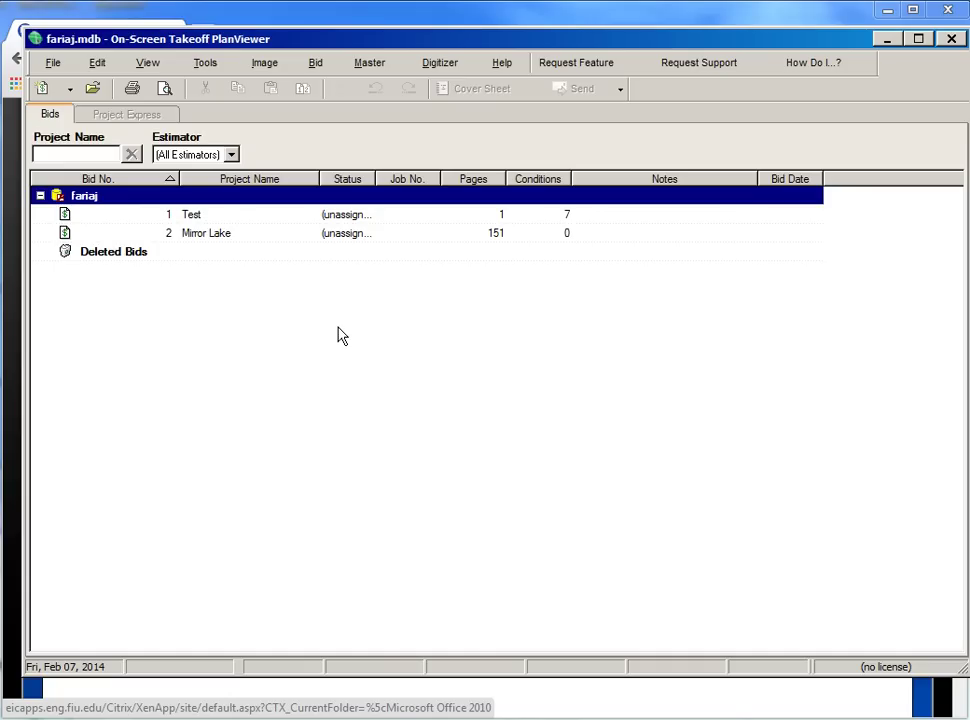
- Review the folder paths on the Options dialog's Folders tab and accept them
left_click(208, 64)
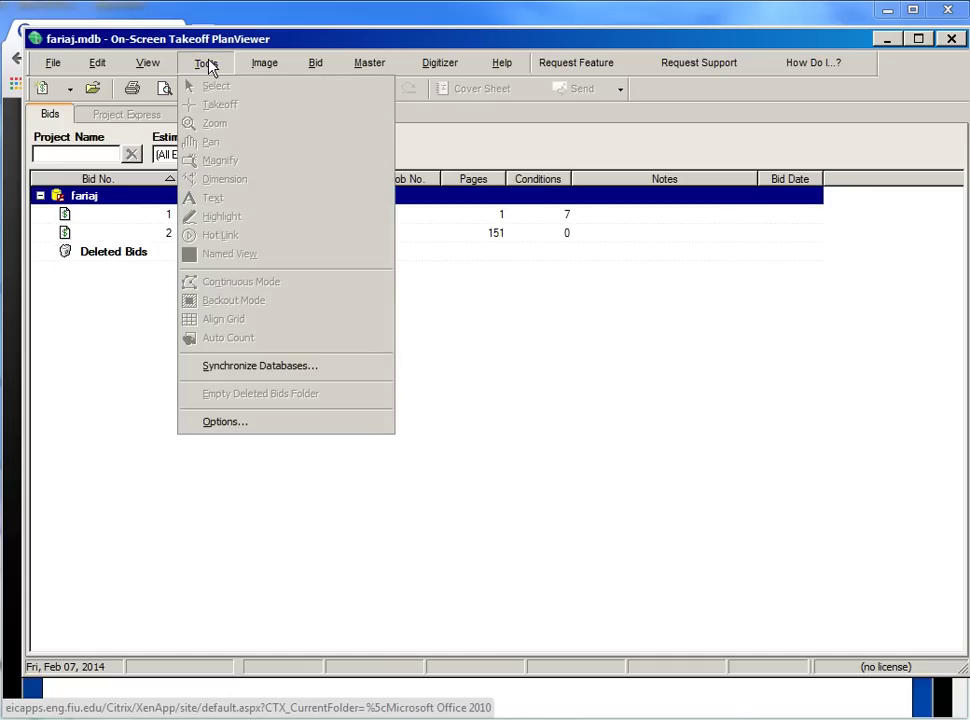
left_click(290, 422)
left_click(468, 246)
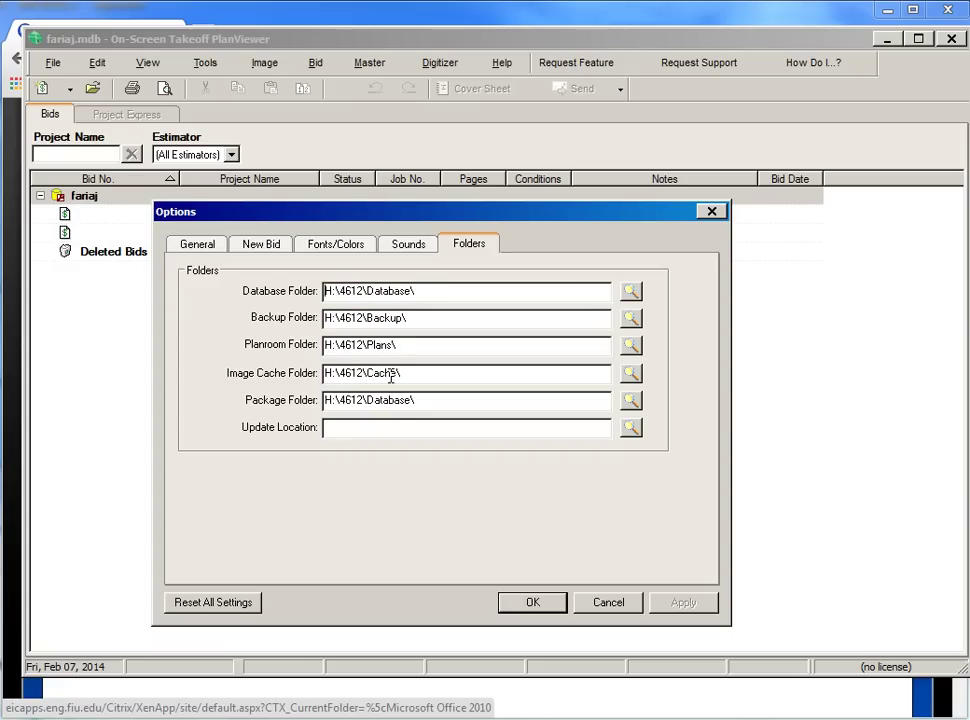
left_click(551, 606)
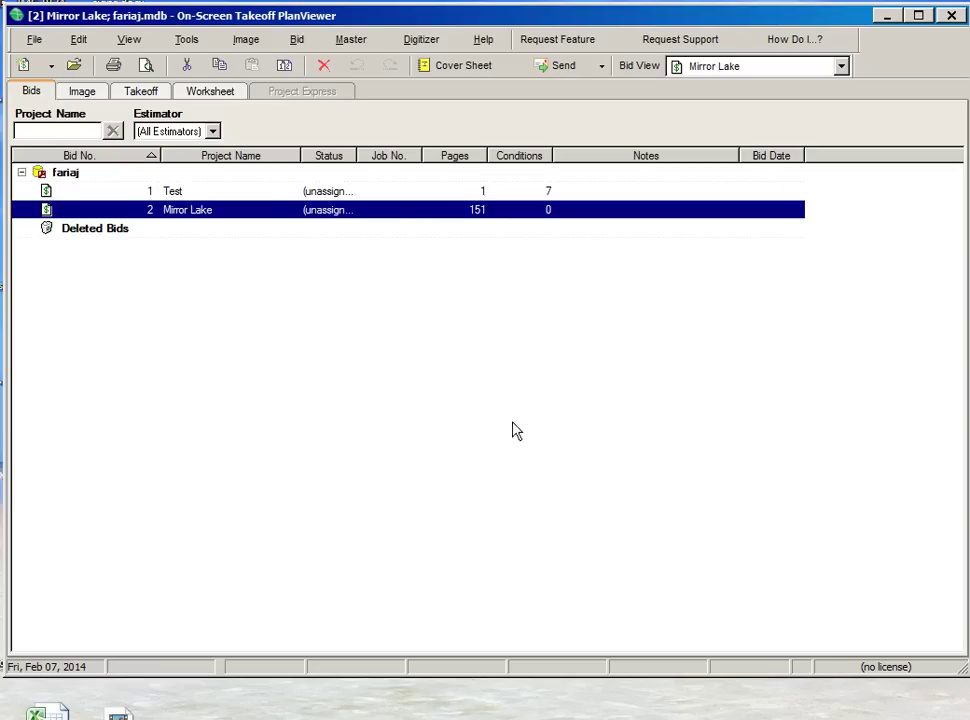
- Activate the Academic Edition 3.91 network license through Check Authorization with the license server
left_click(35, 40)
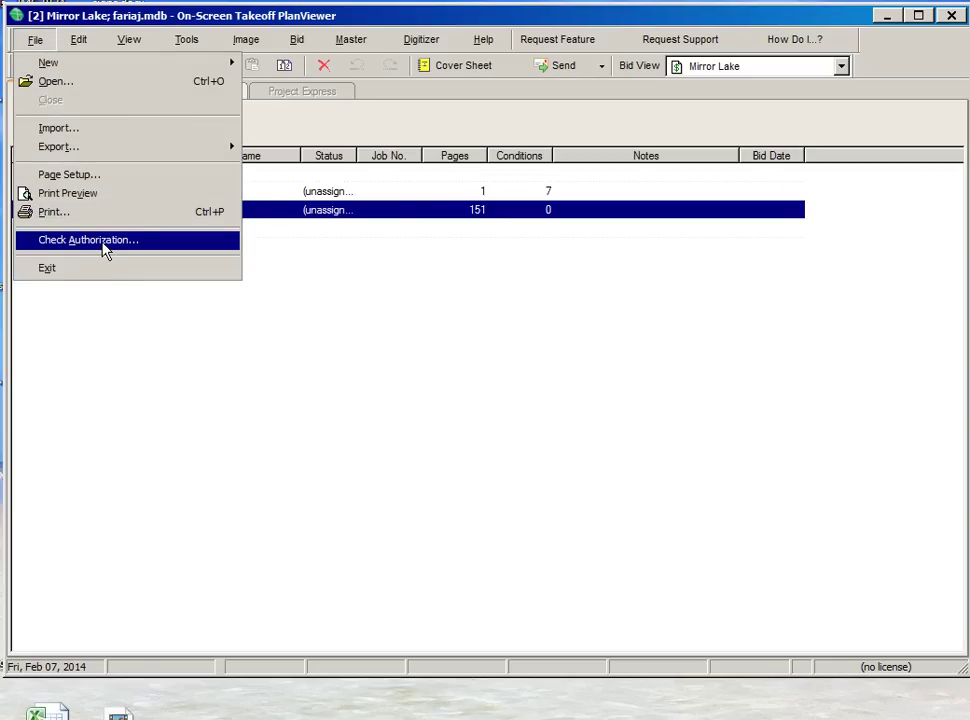
left_click(104, 241)
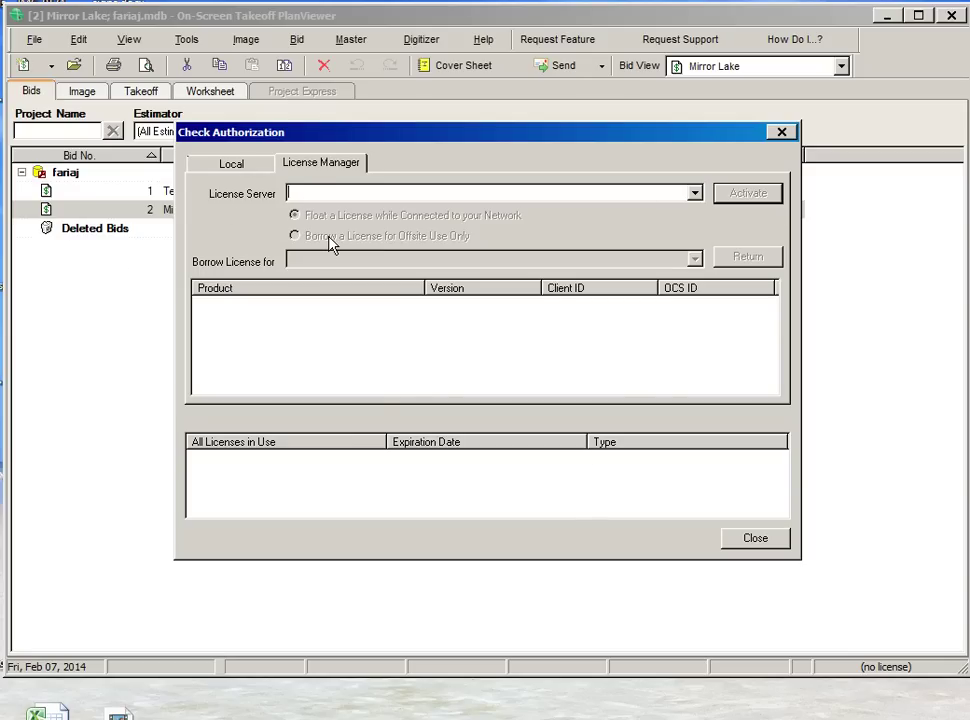
type("license6")
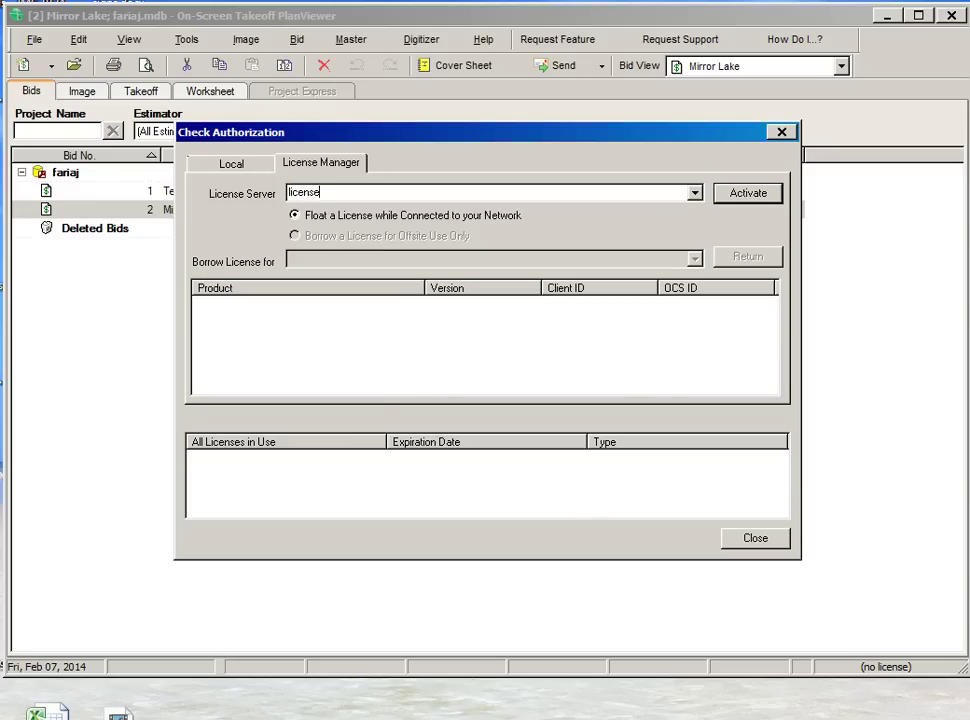
left_click(740, 196)
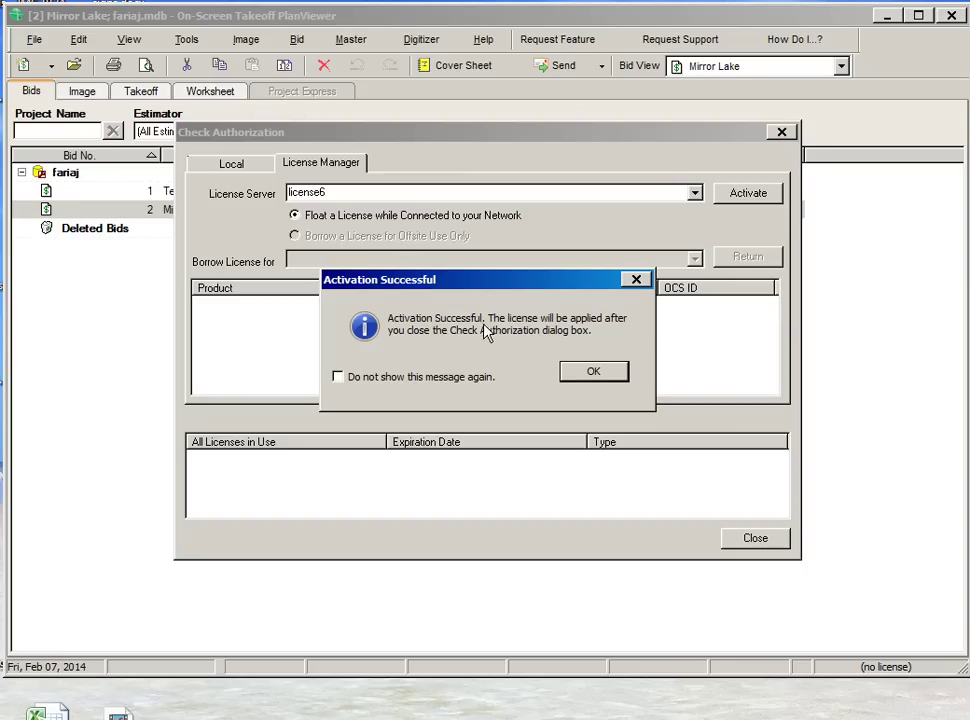
left_click(593, 373)
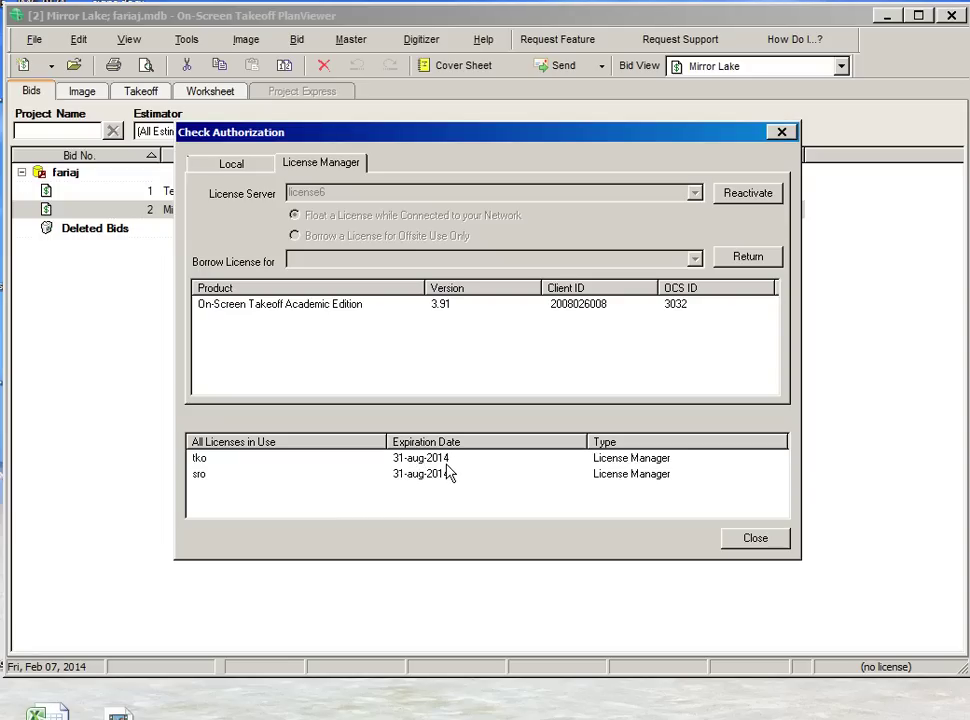
left_click(758, 551)
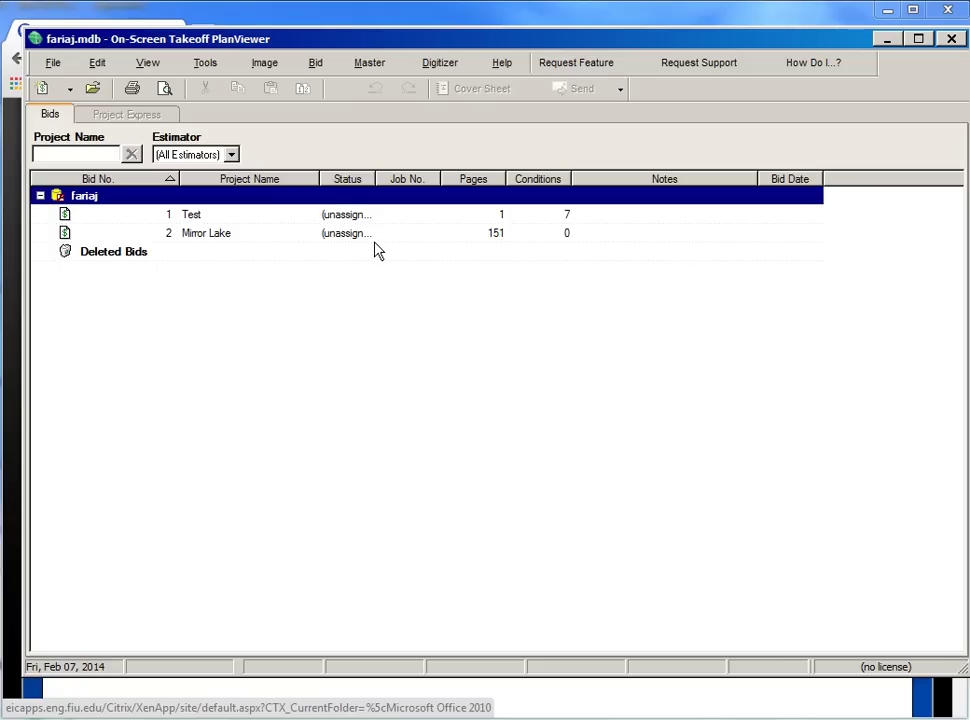
- Select Mirror Lake in the Bids list and open its drawings in the viewer
left_click(204, 238)
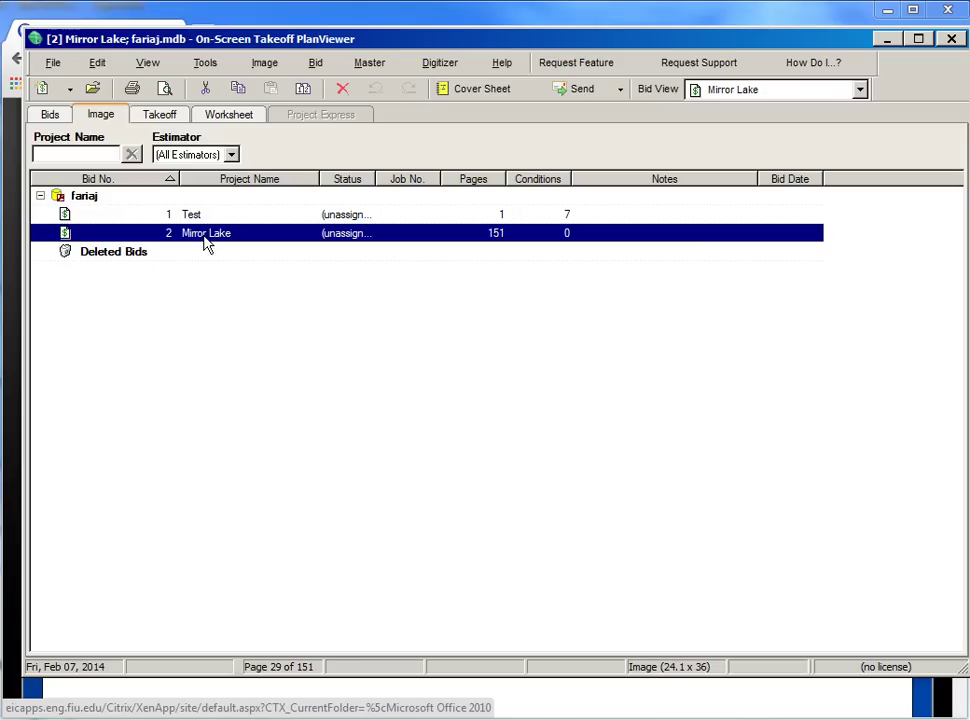
double_click(205, 234)
- Show title sheet TS1 and zoom into the index to locate 1-A1.1 Phase I Site Plan
left_click(252, 111)
left_click(229, 324)
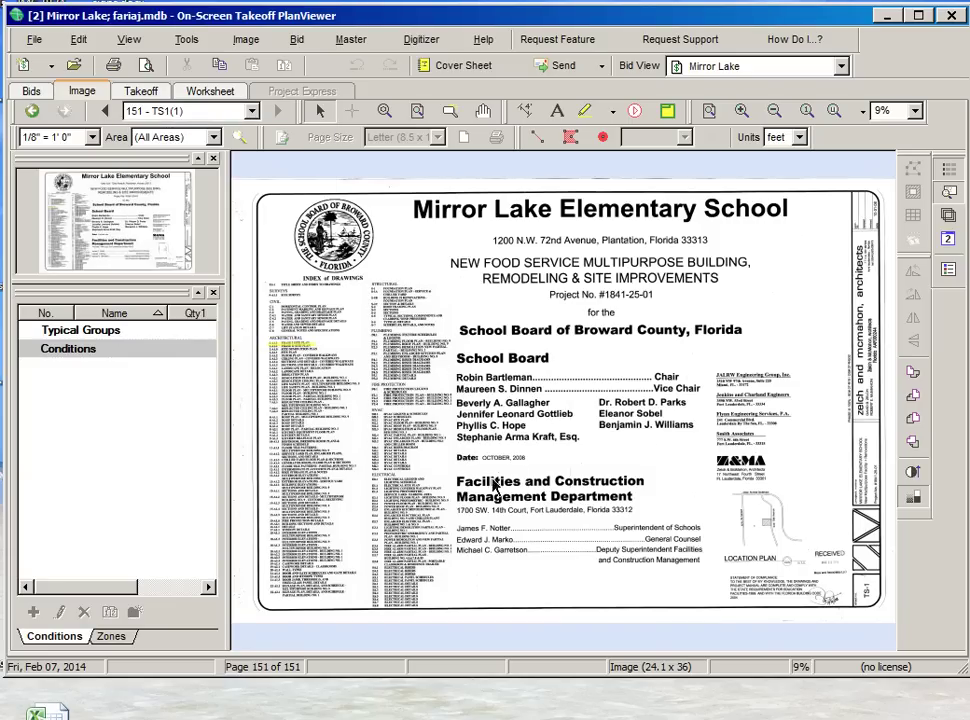
left_click(384, 111)
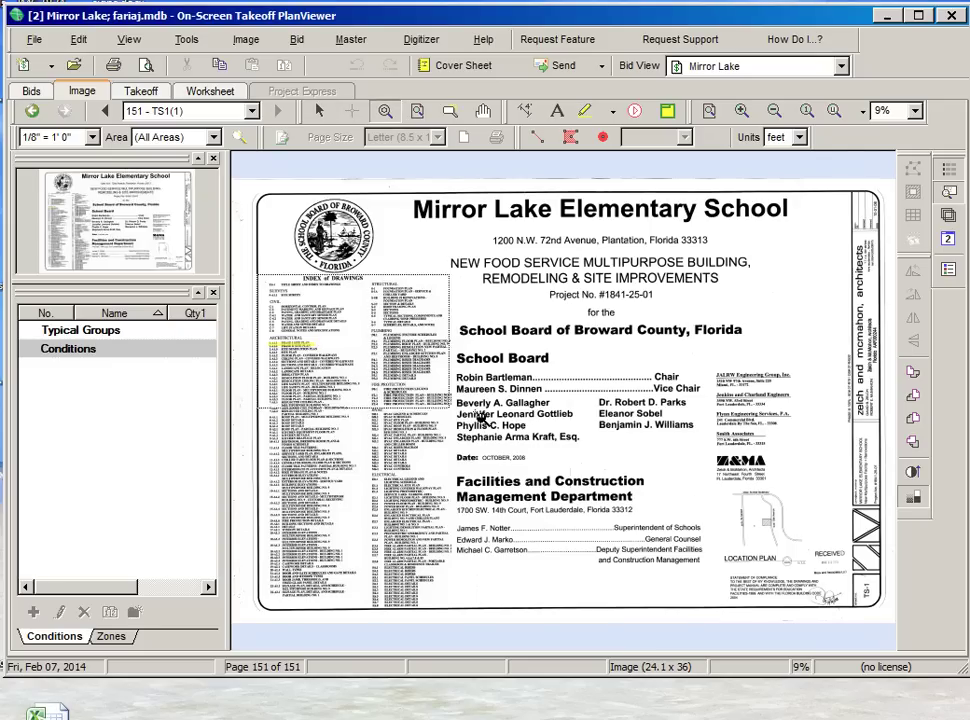
left_click(481, 417)
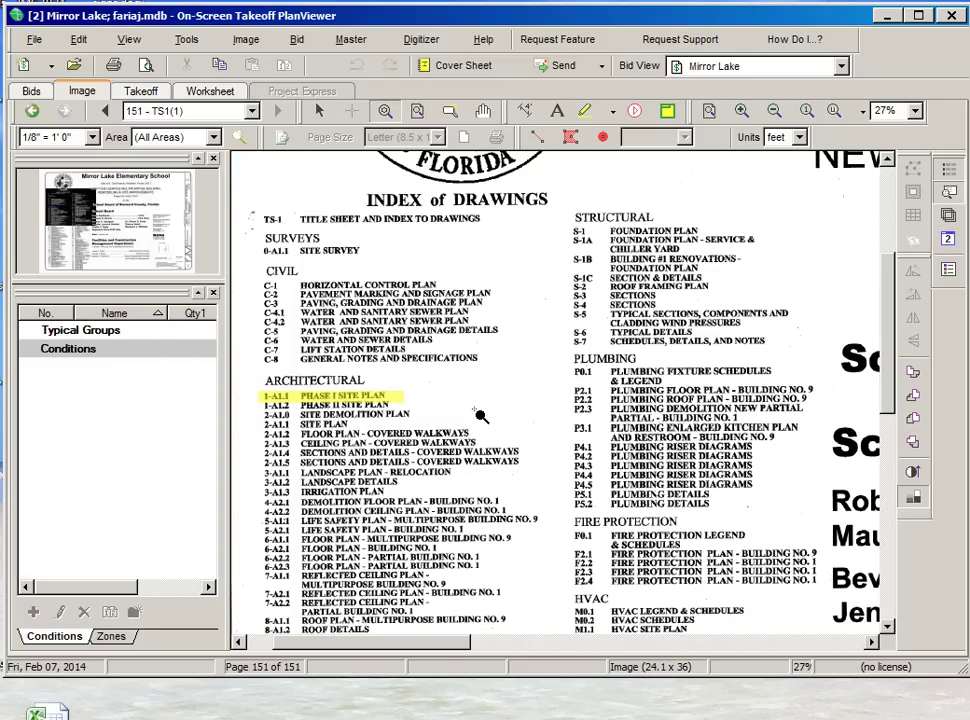
left_click_drag(253, 362, 413, 432)
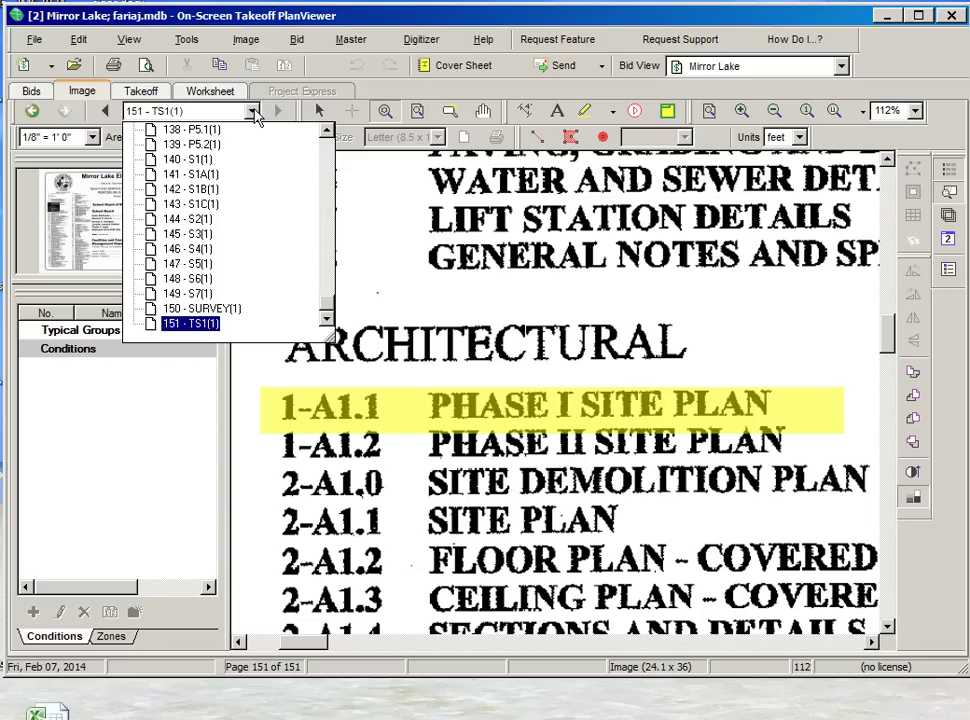
left_click_drag(329, 316, 325, 182)
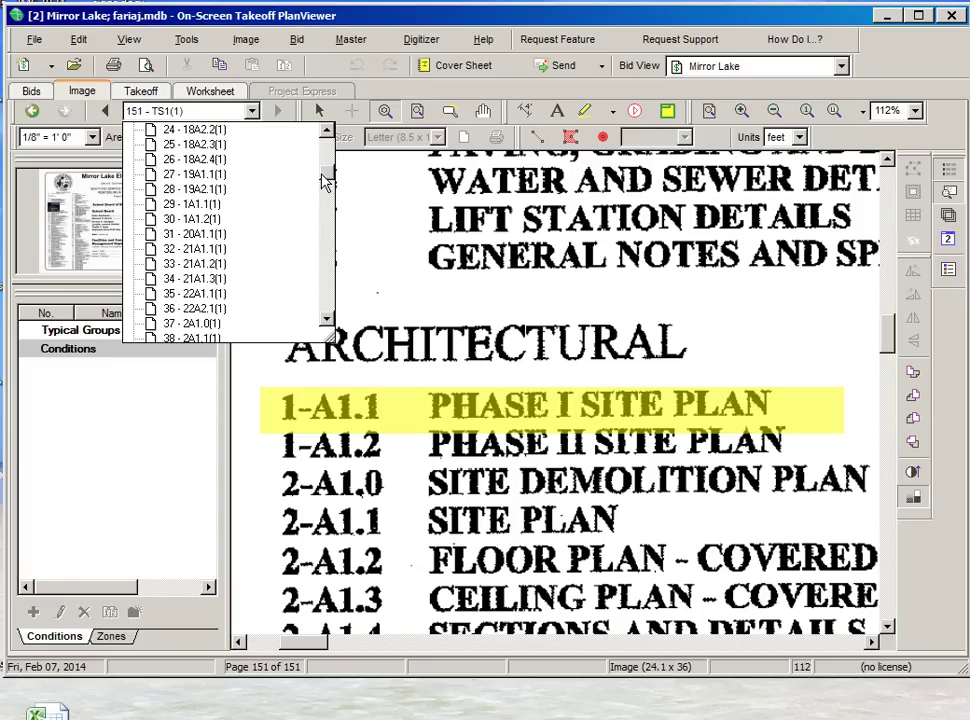
- Open page 29, 1A1.1, and zoom in on the Construction Phase I notes
left_click(195, 204)
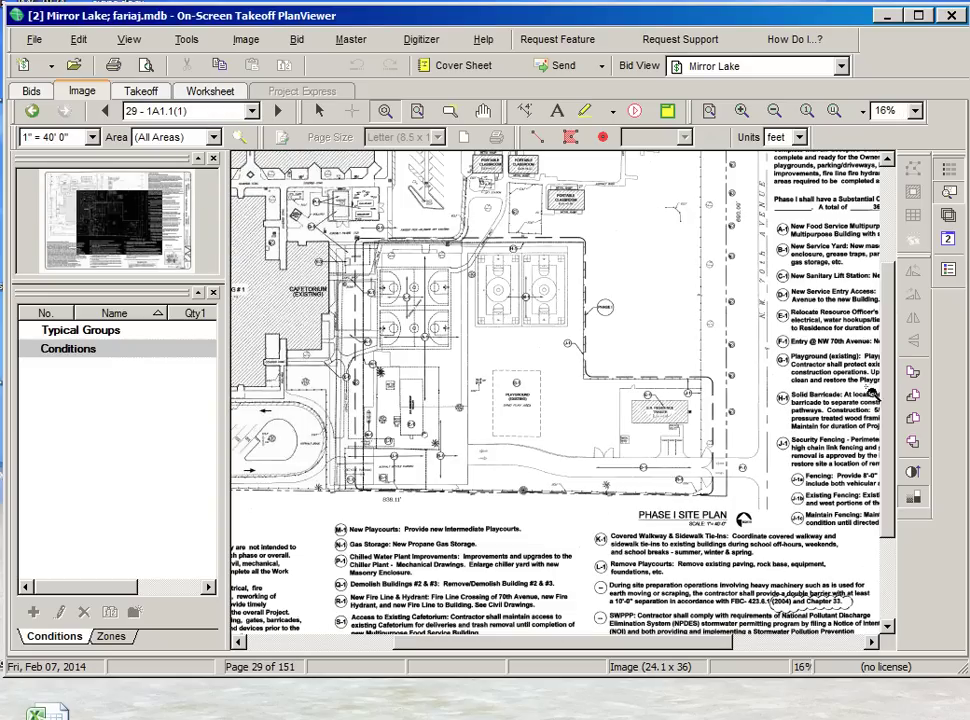
mouse_move(887, 360)
left_mouse_down()
mouse_move(896, 357)
mouse_move(891, 256)
left_mouse_up()
left_click_drag(650, 643, 778, 643)
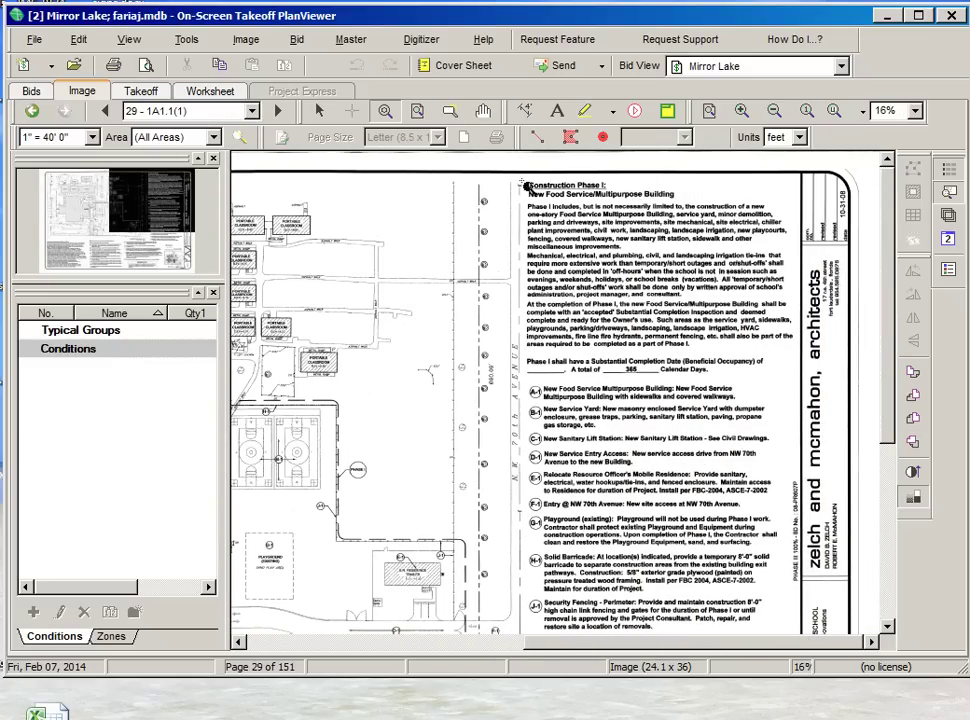
left_click_drag(516, 178, 793, 376)
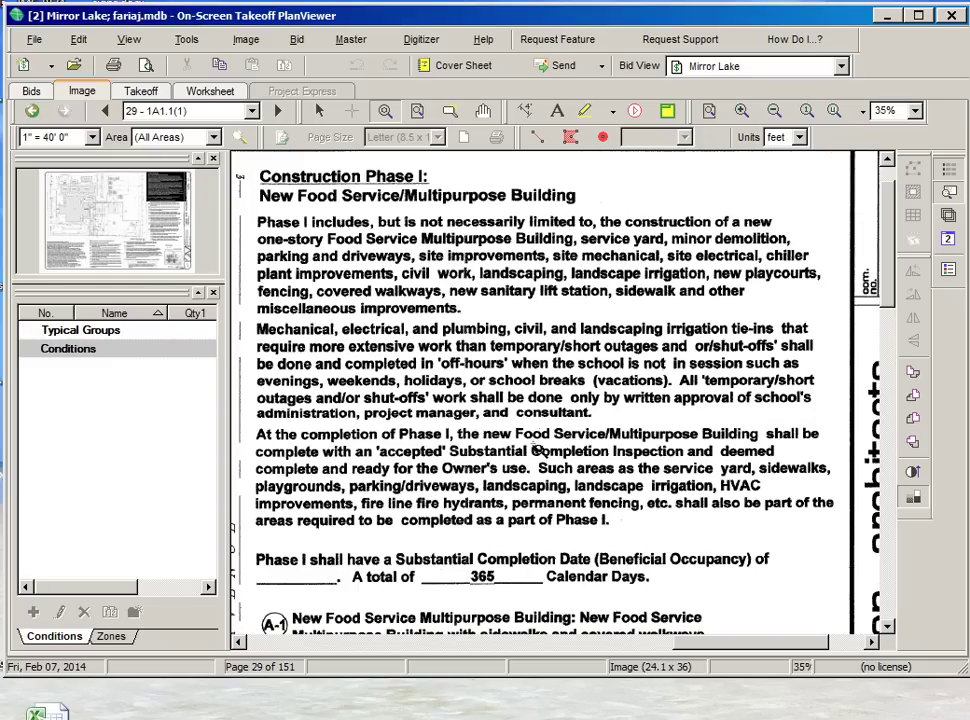
- Scroll through Phase I notes A-1 to H-1, briefly panning over the cafetorium area
scroll(538, 451, "down", 7)
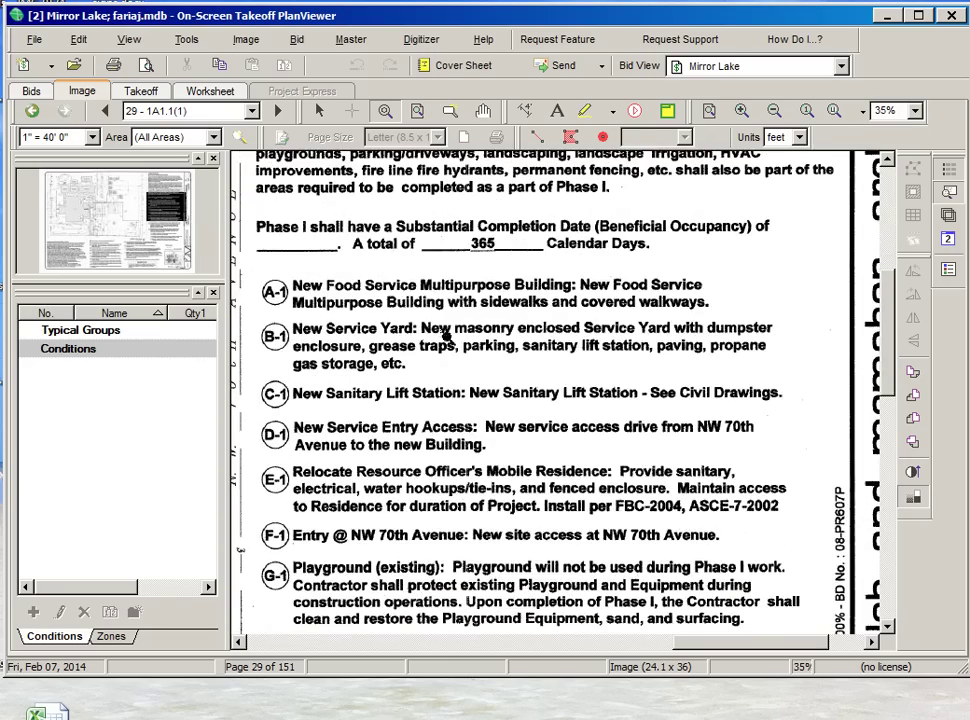
scroll(405, 330, "down", 6)
scroll(405, 330, "down", 6)
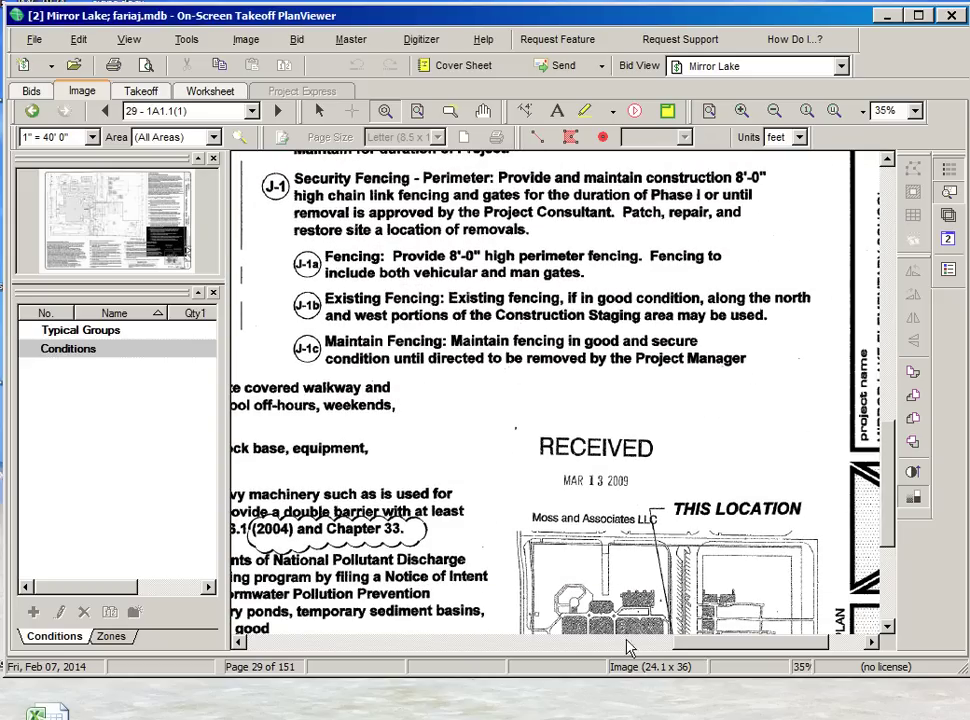
left_click(130, 225)
left_click_drag(130, 225, 107, 210)
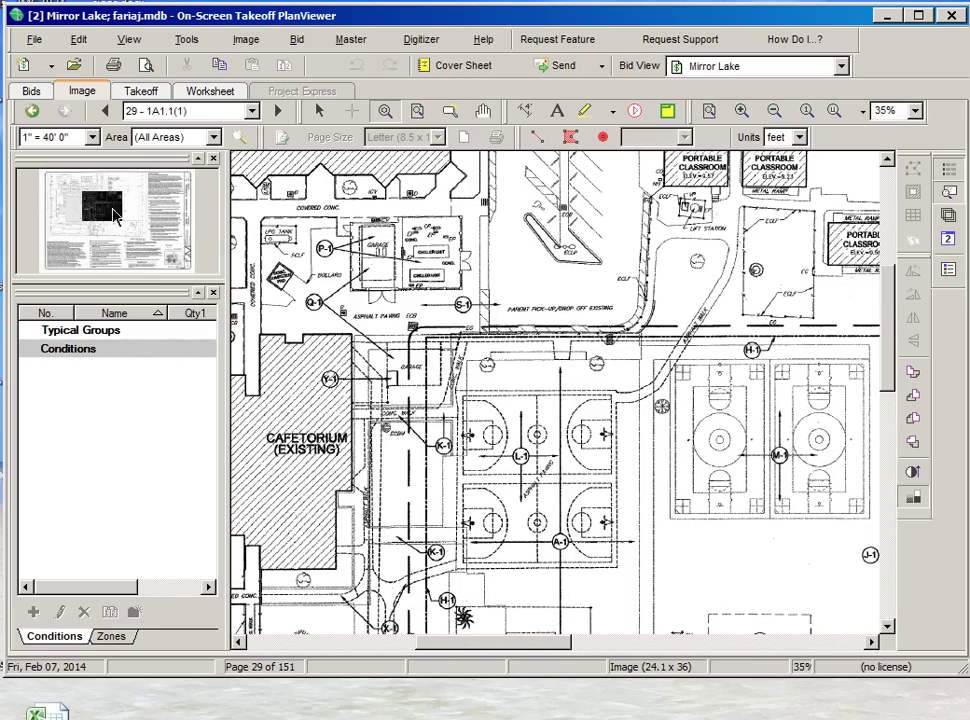
left_click_drag(113, 208, 175, 214)
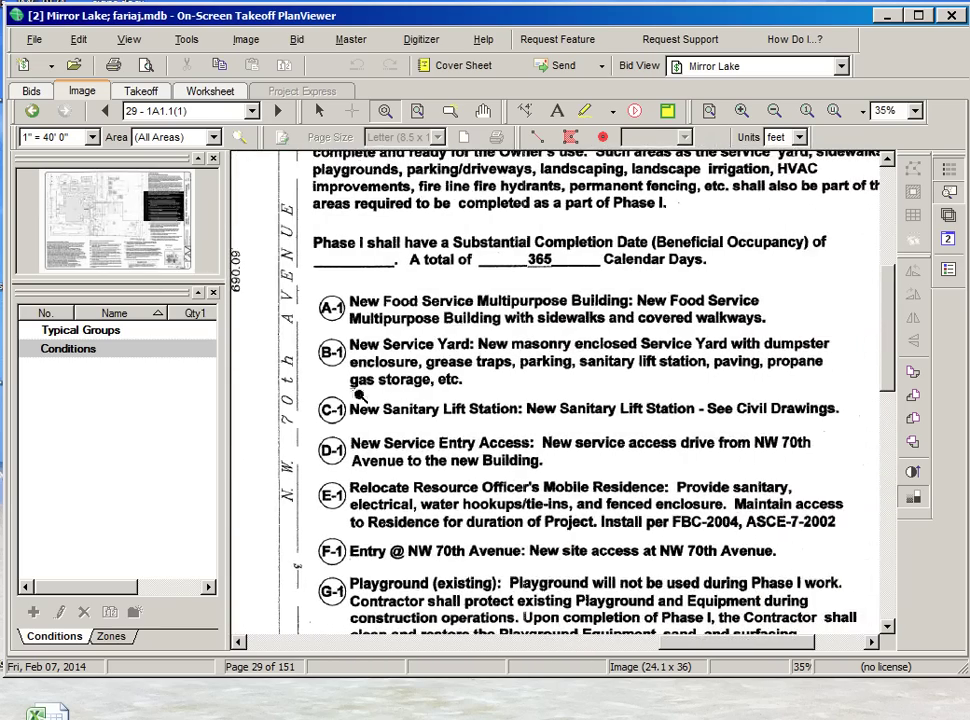
scroll(405, 570, "down", 3)
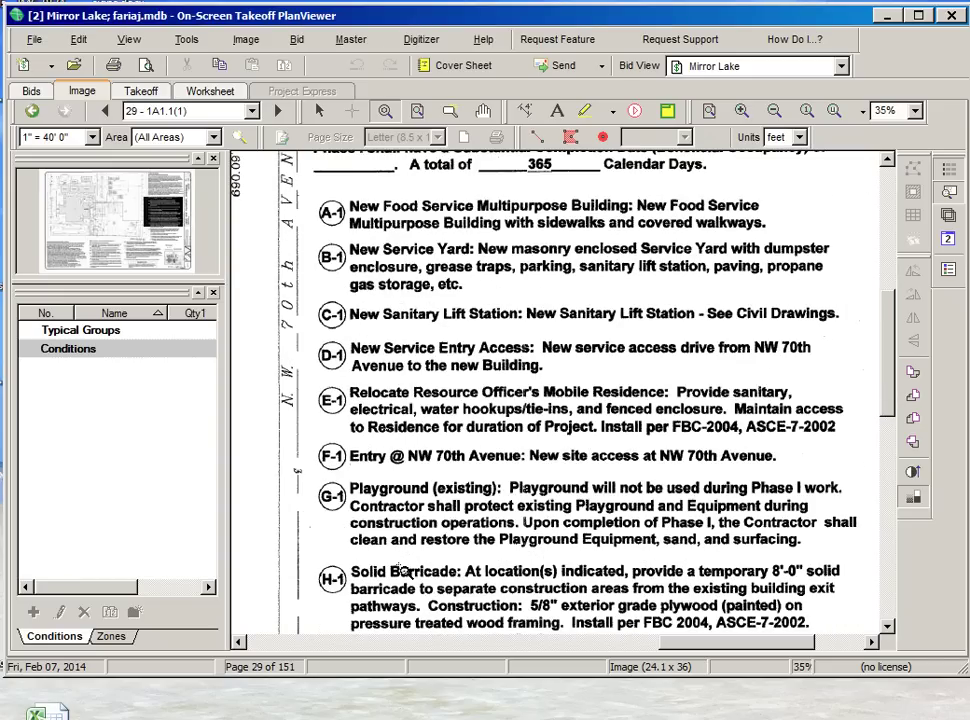
- Scroll down to the J-1 Security Fencing note and sub-items J-1a to J-1c
scroll(365, 425, "down", 10)
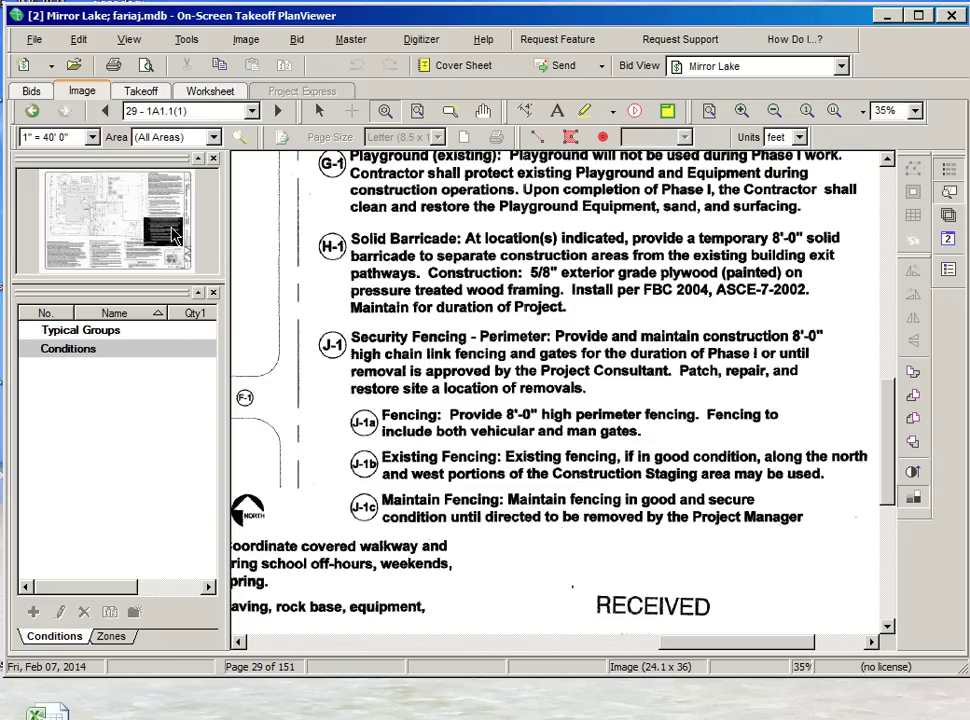
- Bring the site plan into view and zoom to 180% on the R-1 fence corner
left_click_drag(170, 238, 141, 232)
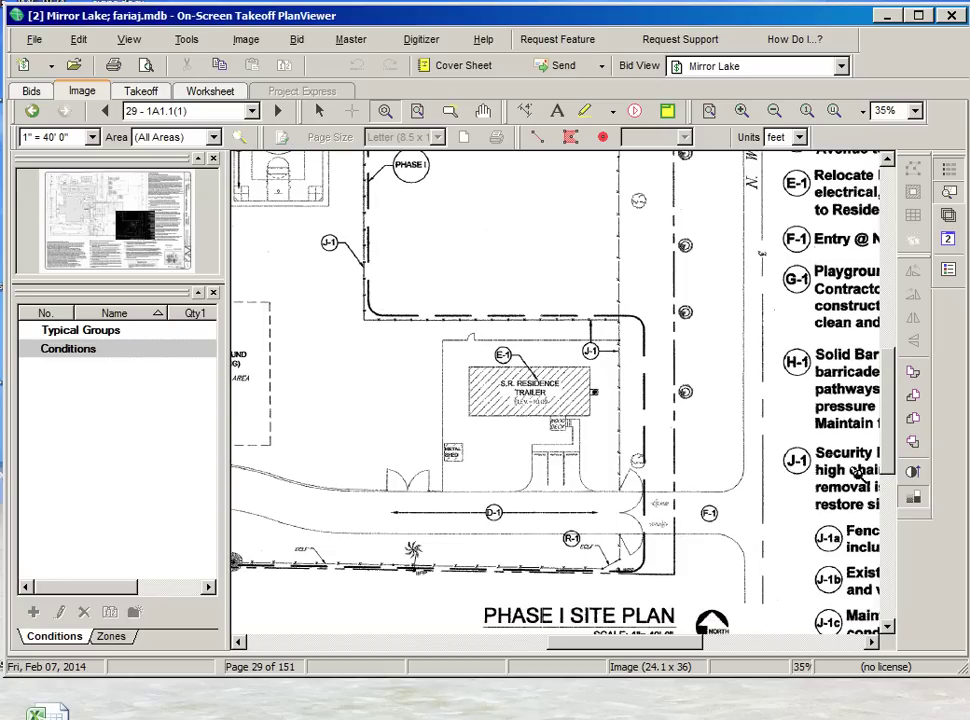
left_click_drag(650, 641, 708, 641)
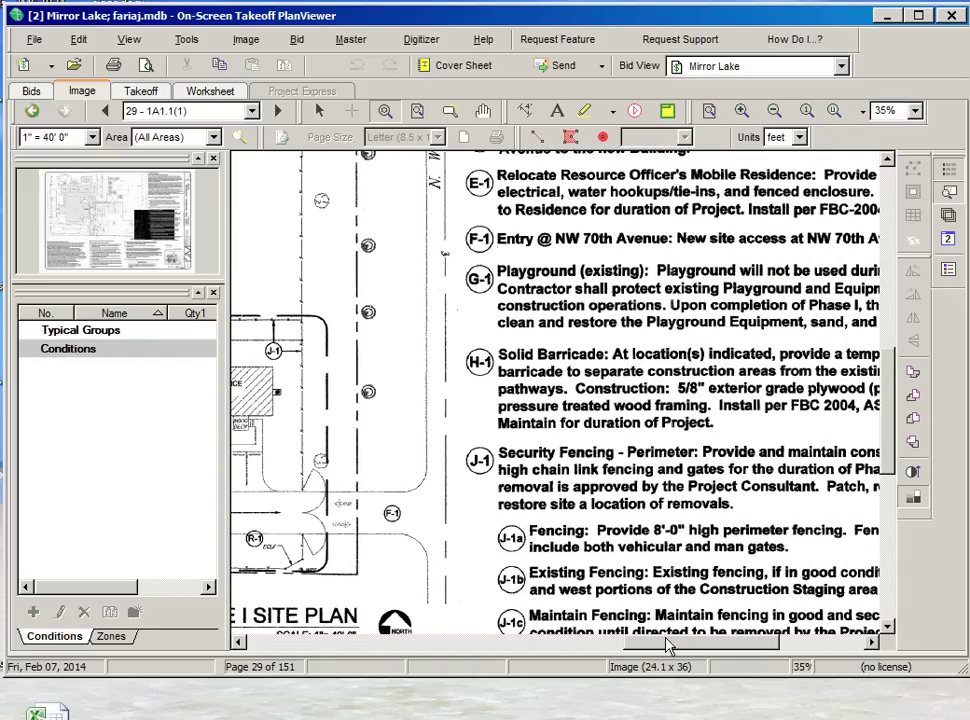
left_click_drag(669, 642, 603, 643)
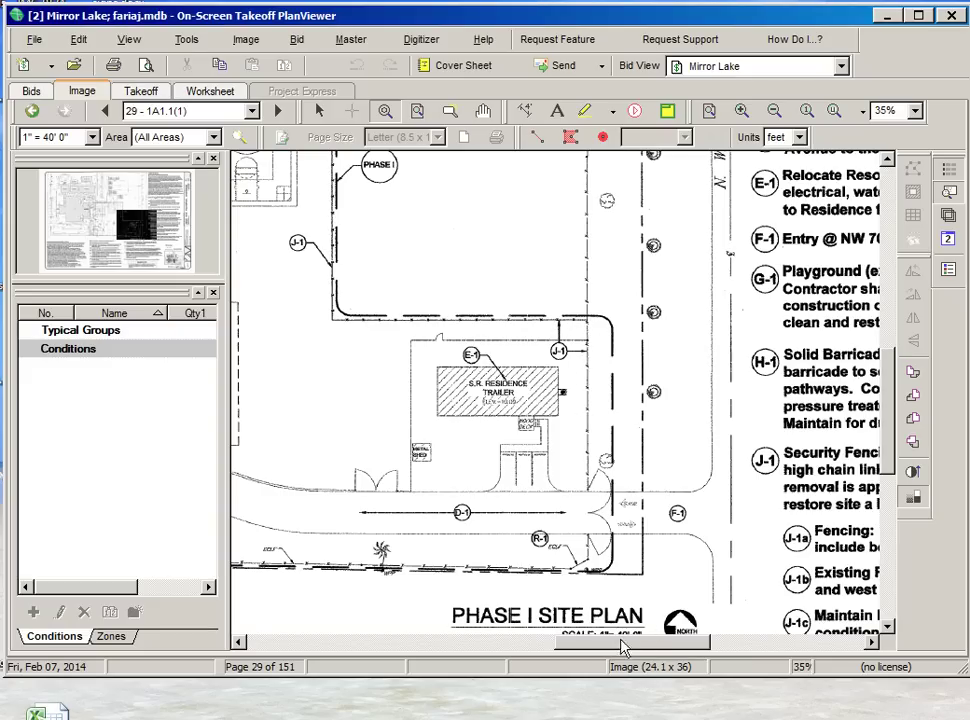
left_click_drag(538, 533, 634, 588)
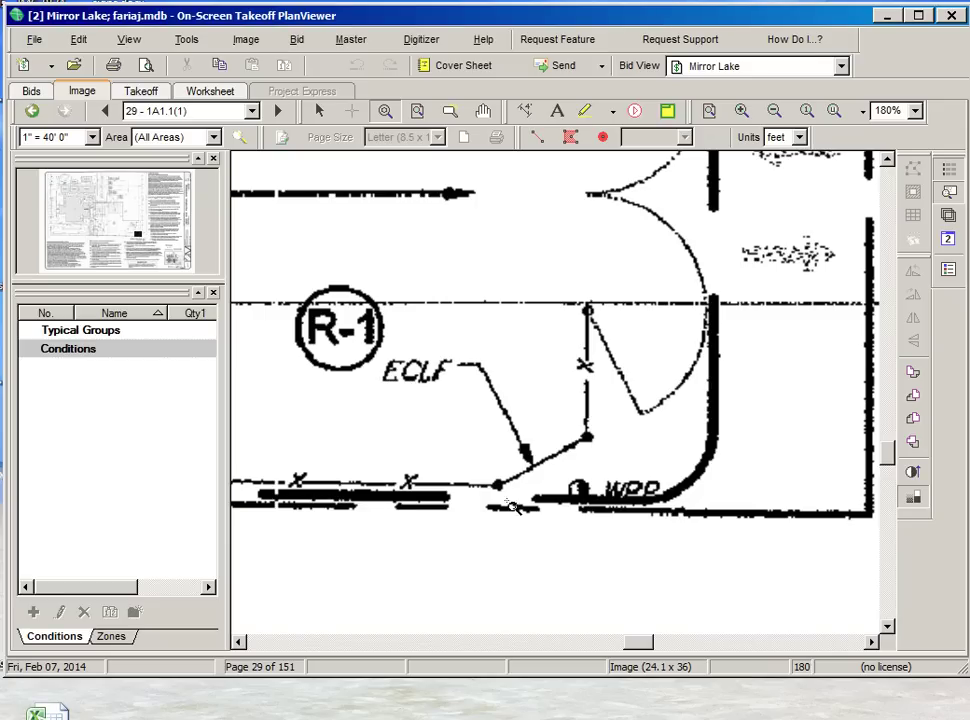
- Follow the J-1 chain link fence line past the trailer to the H-1 callout
mouse_move(647, 648)
left_mouse_down()
mouse_move(288, 643)
mouse_move(678, 658)
mouse_move(638, 655)
left_mouse_up()
scroll(718, 505, "up", 2)
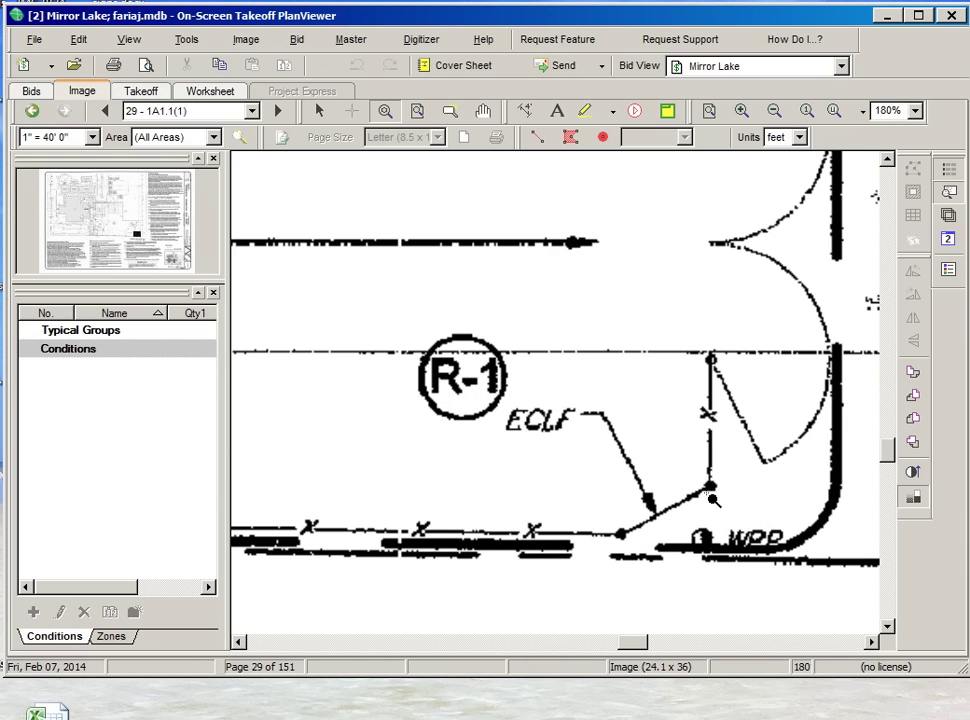
scroll(718, 489, "up", 10)
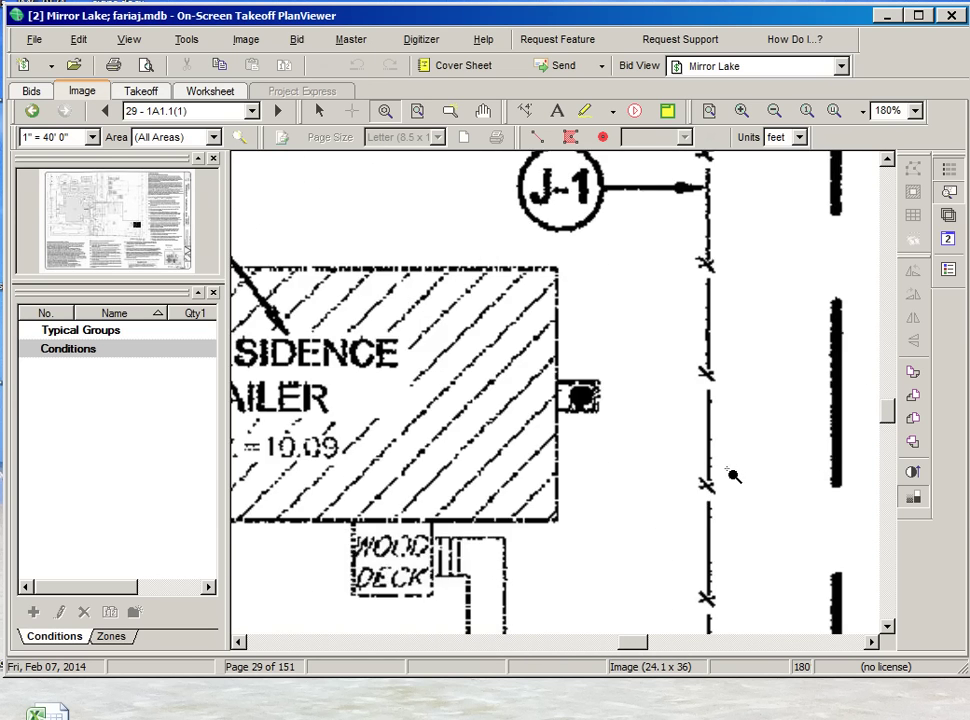
scroll(652, 569, "up", 3)
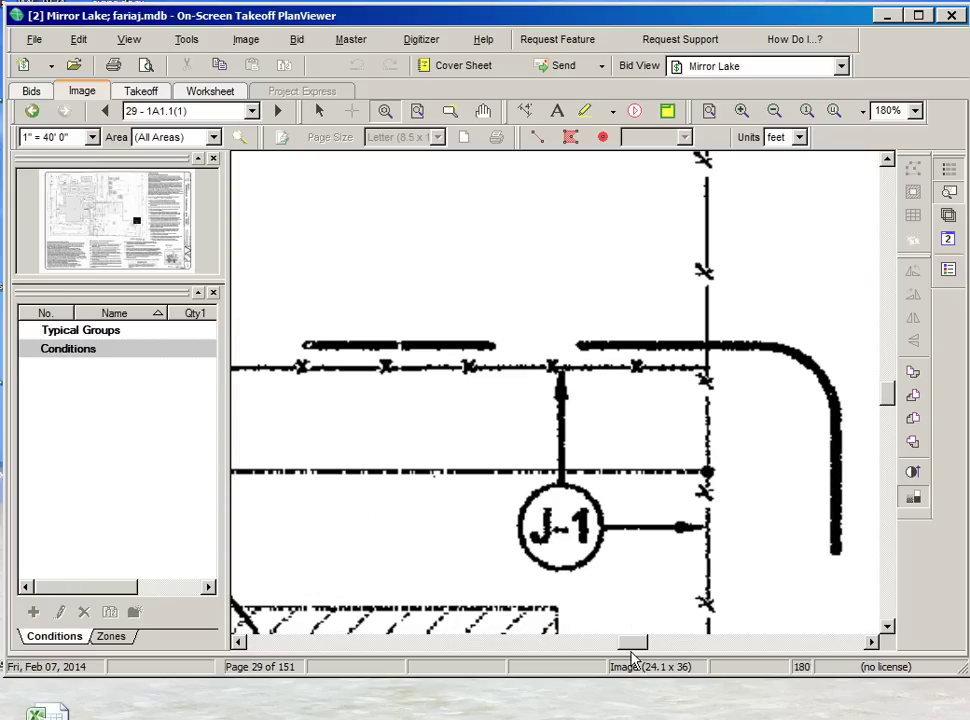
mouse_move(630, 648)
left_mouse_down()
mouse_move(580, 643)
mouse_move(580, 654)
left_mouse_up()
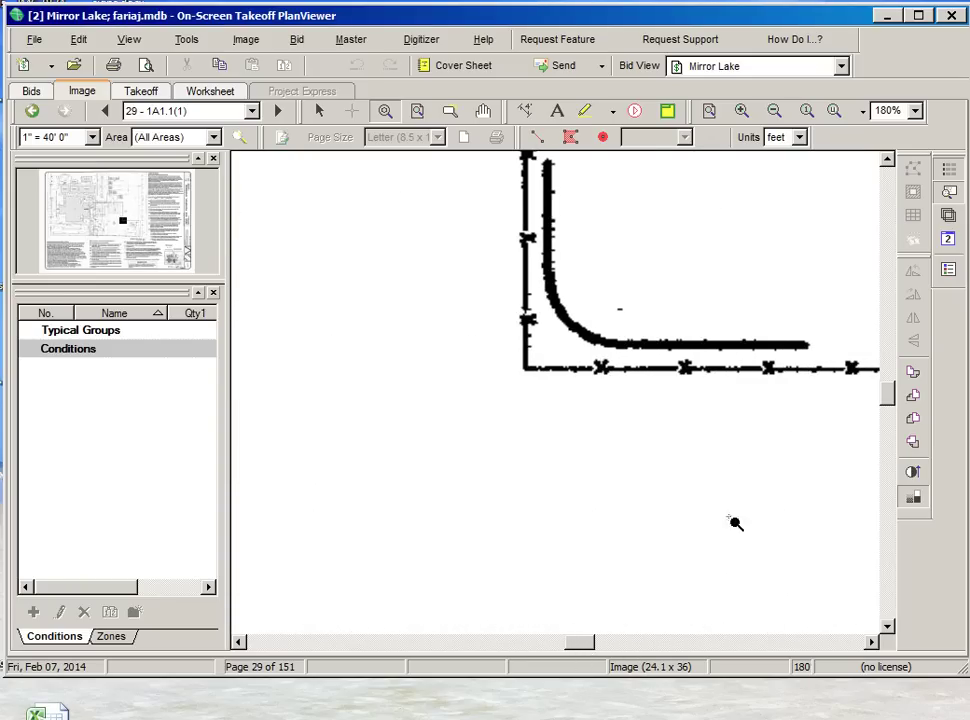
mouse_move(885, 404)
left_mouse_down()
mouse_move(853, 392)
mouse_move(881, 359)
mouse_move(878, 380)
mouse_move(883, 336)
mouse_move(875, 336)
left_mouse_up()
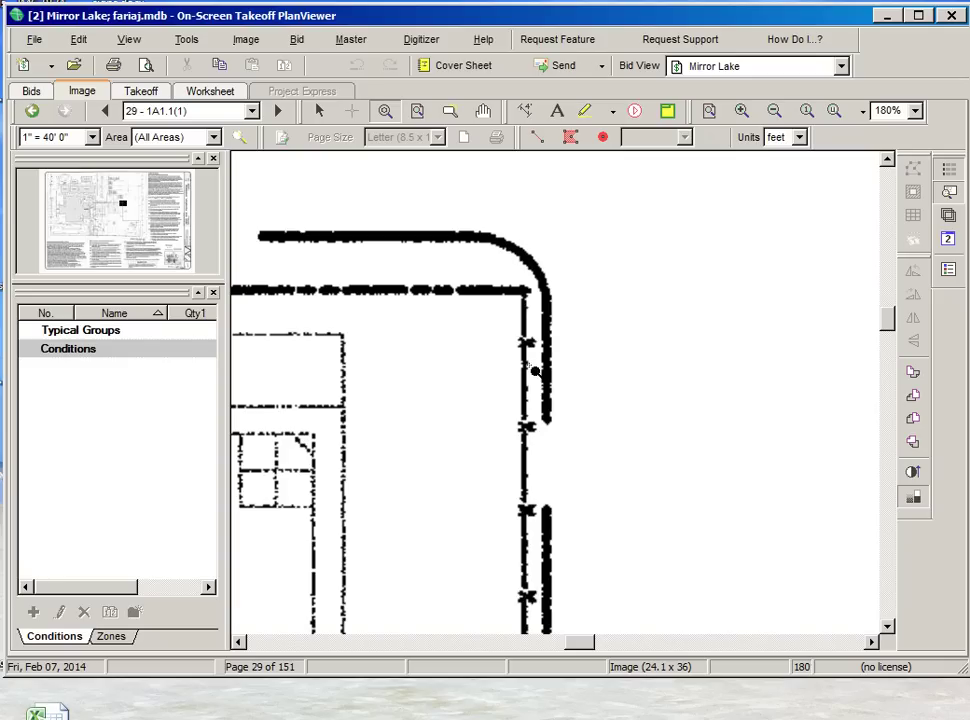
left_click_drag(589, 645, 568, 644)
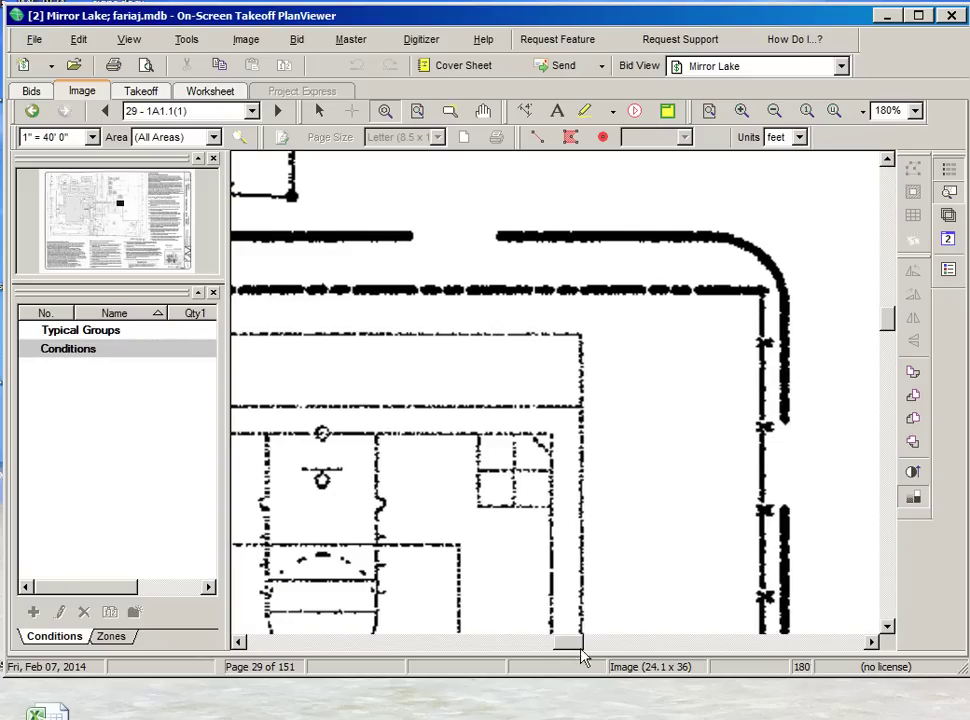
left_click_drag(579, 651, 548, 652)
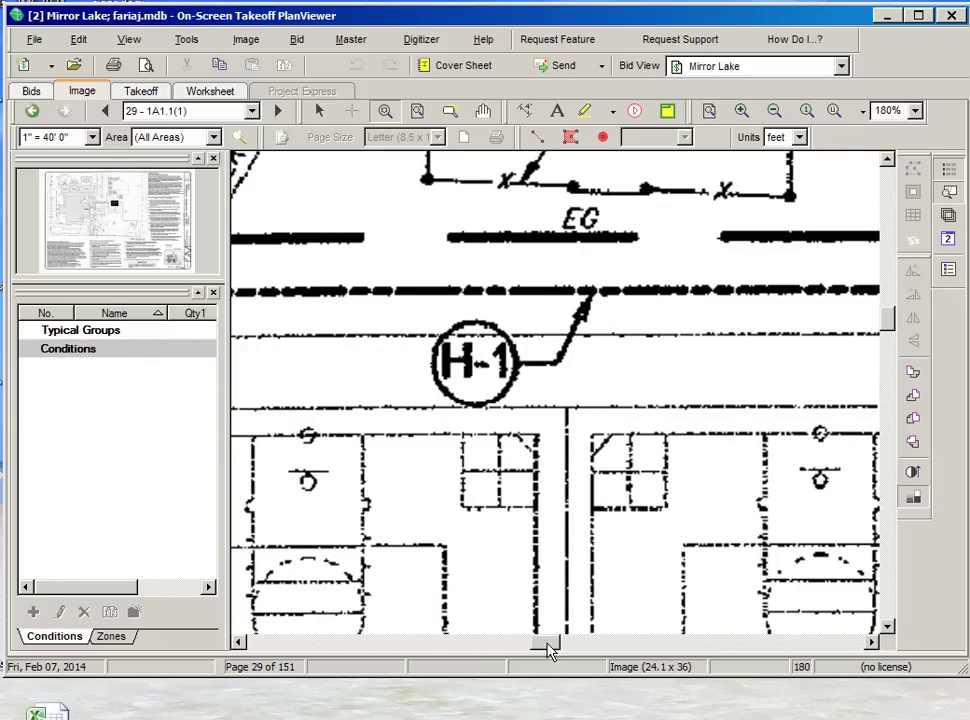
left_click_drag(548, 643, 700, 643)
- Zoom out to about 35% and pan so the Phase I site plan sits beside the J-1 fencing notes
middle_click_drag(703, 613, 660, 494)
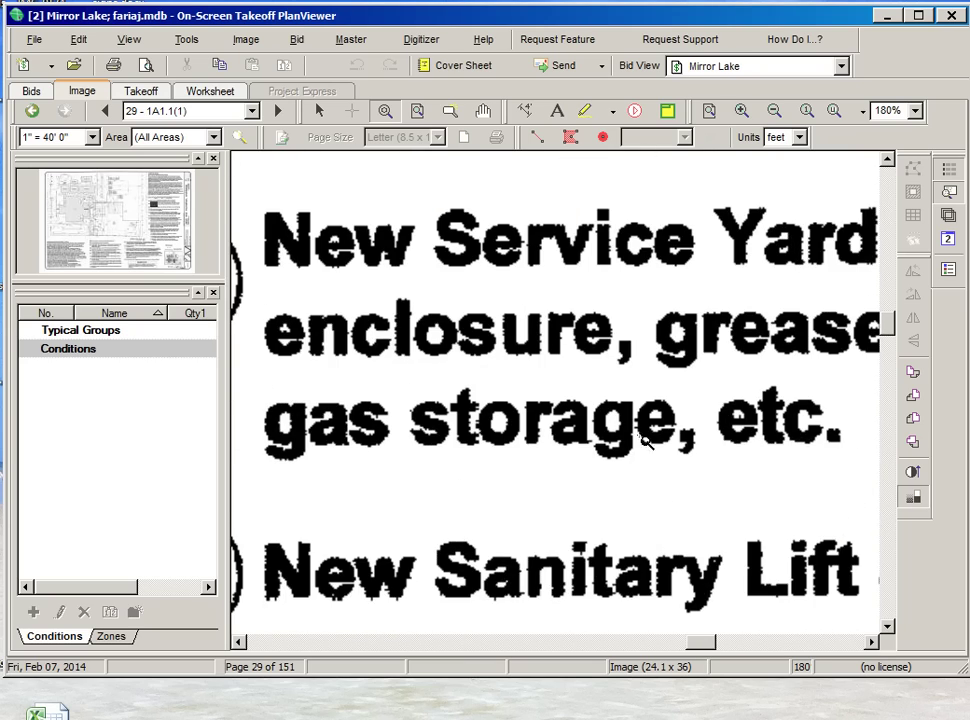
scroll(643, 429, "down", 2)
scroll(645, 430, "down", 1)
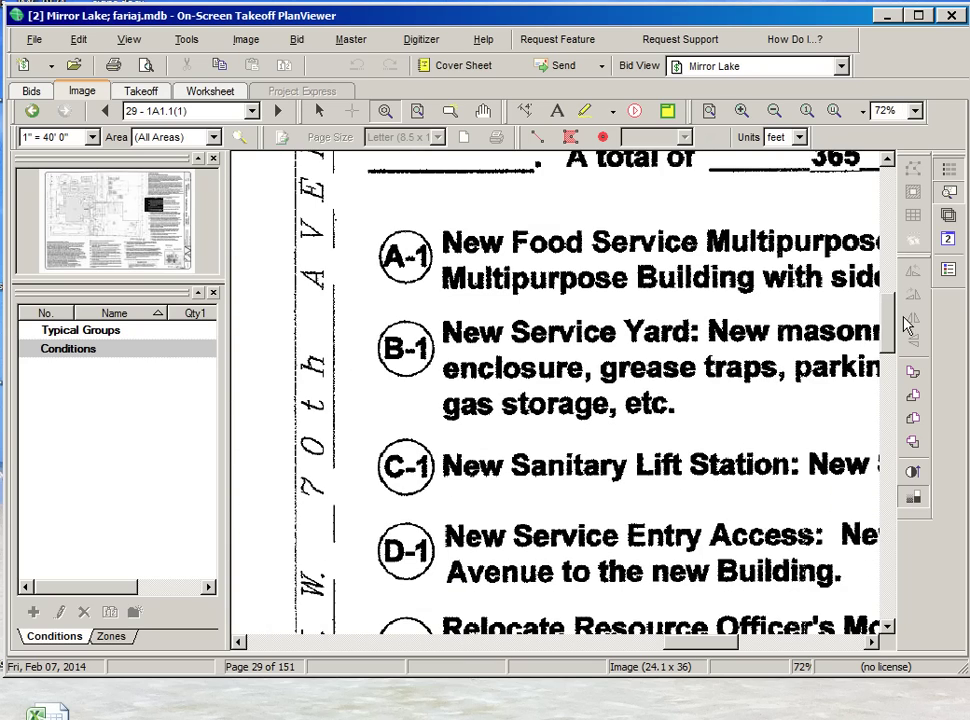
left_click_drag(890, 335, 890, 429)
scroll(530, 488, "right", 3)
scroll(613, 405, "down", 2)
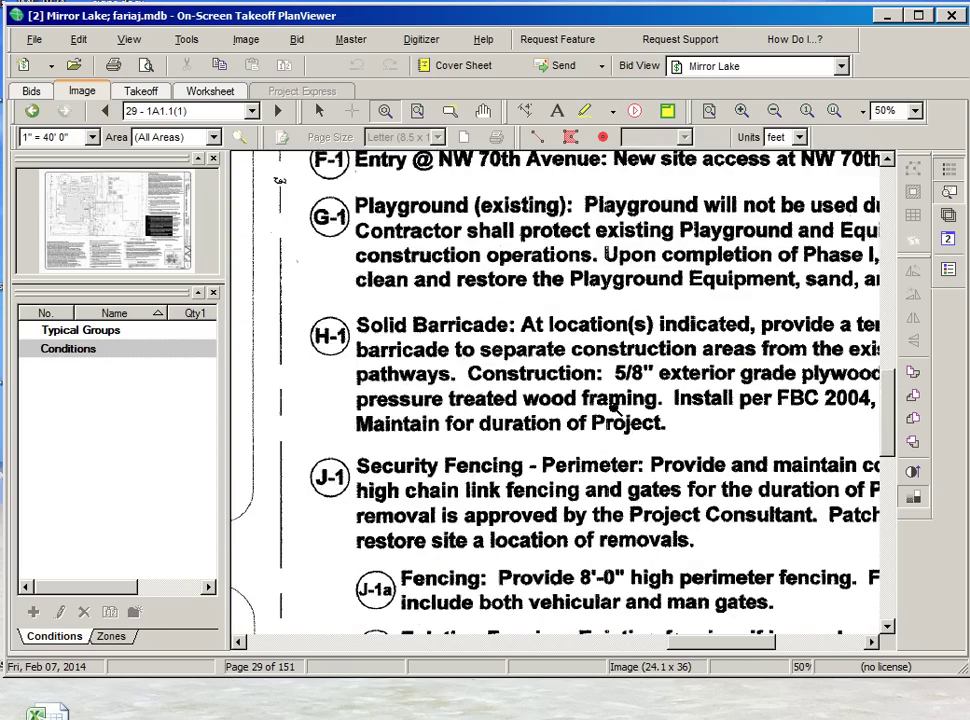
scroll(615, 406, "down", 2)
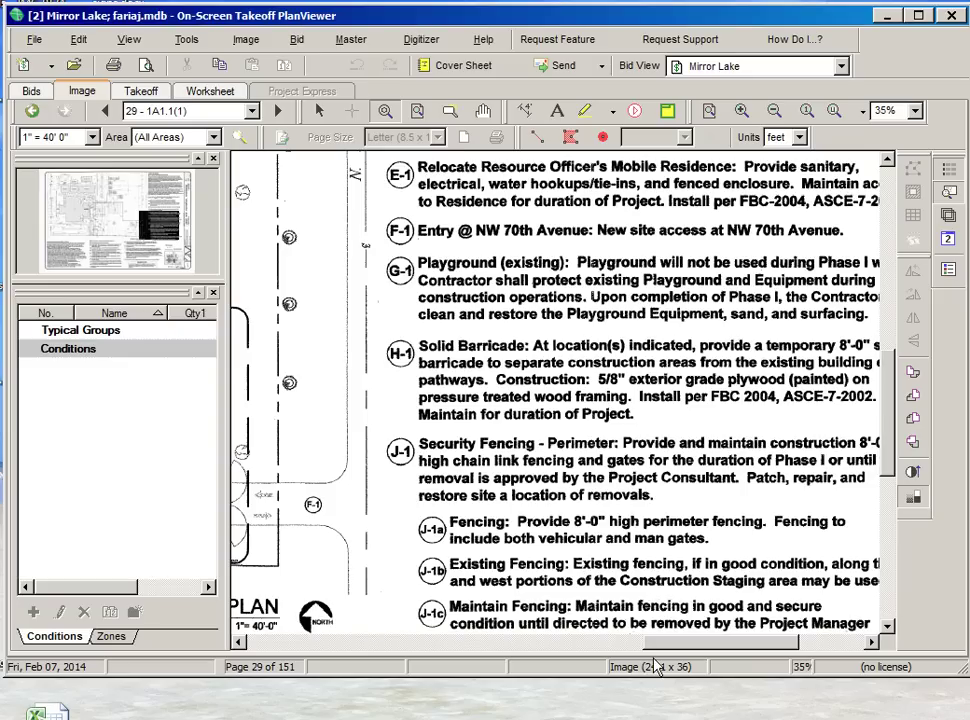
scroll(525, 484, "right", 2)
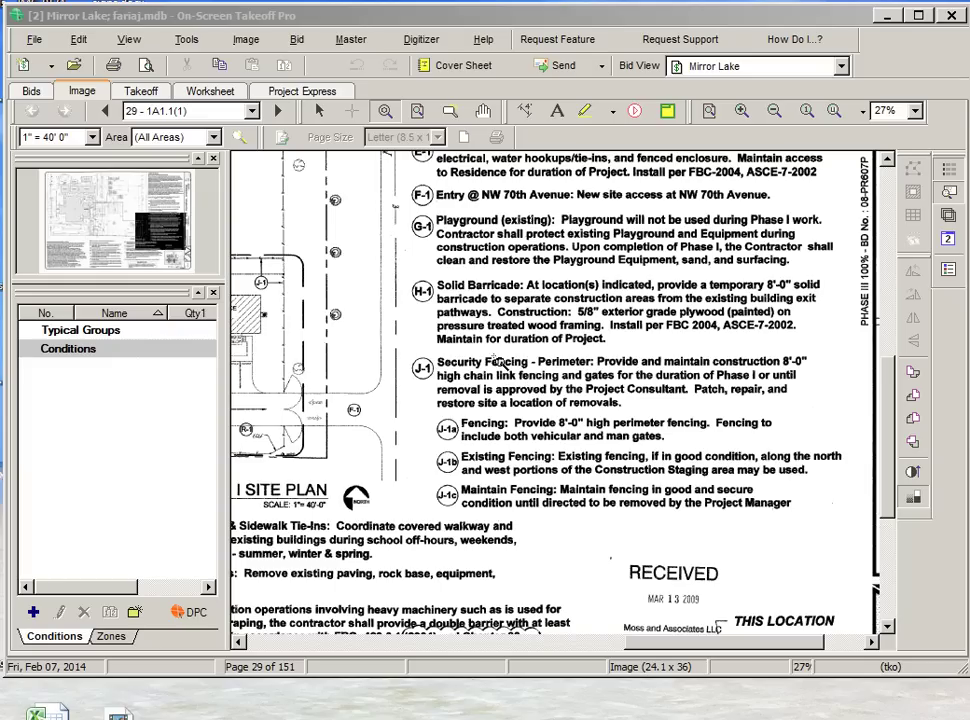
- Create a linear condition named 'Chain Link Fence' with an 8'0" height and dismiss the tips
left_click(34, 615)
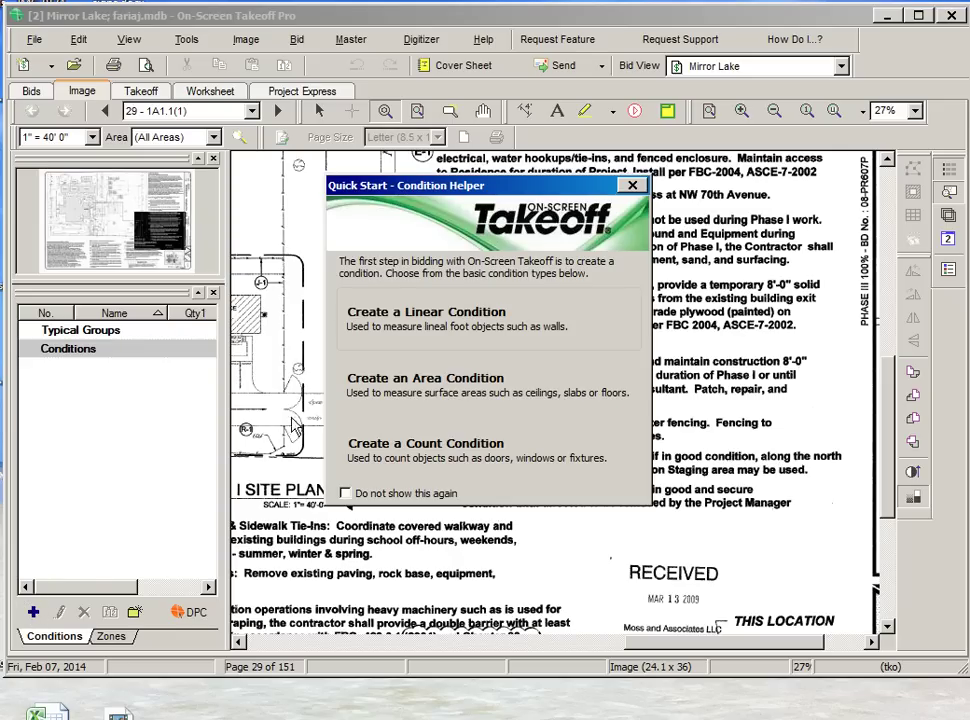
left_click(450, 325)
key("Tab")
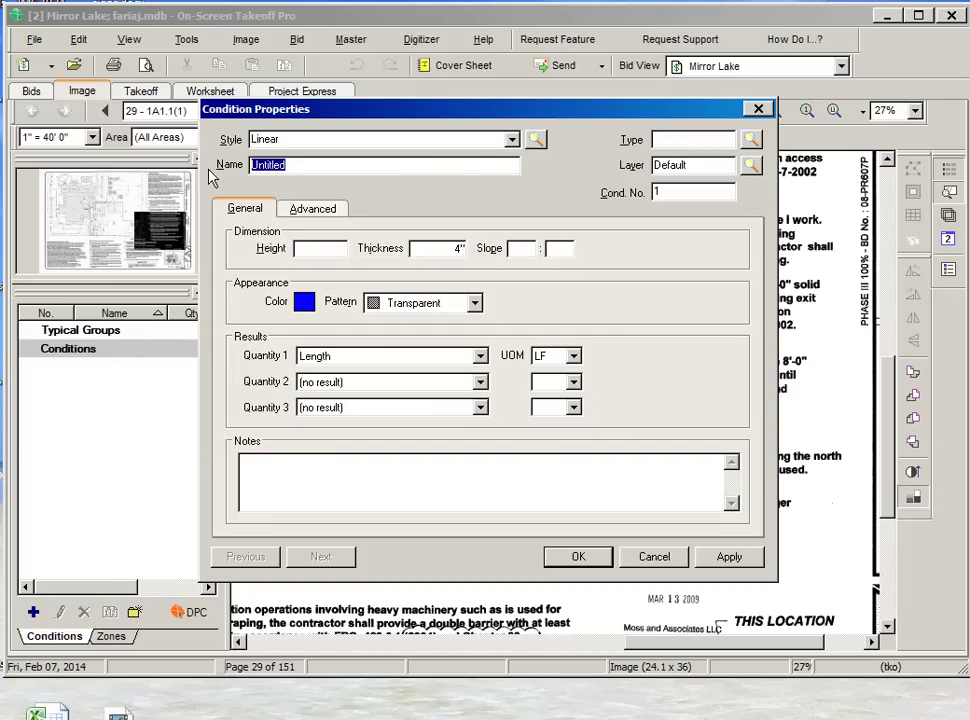
type("Chain Link Fence")
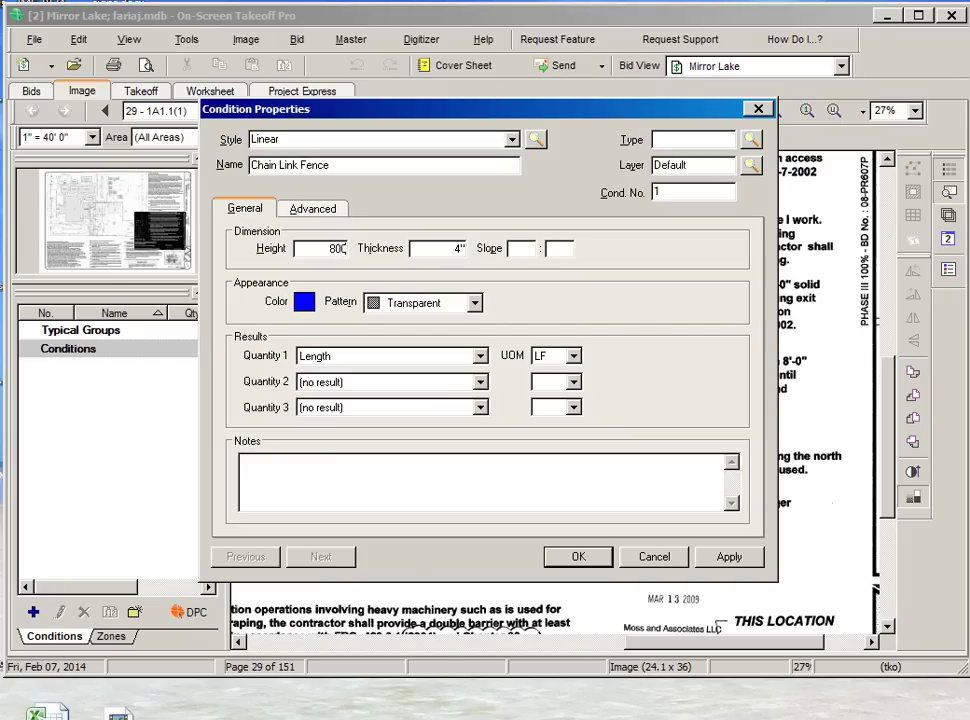
left_click(425, 248)
type("04")
left_click(606, 556)
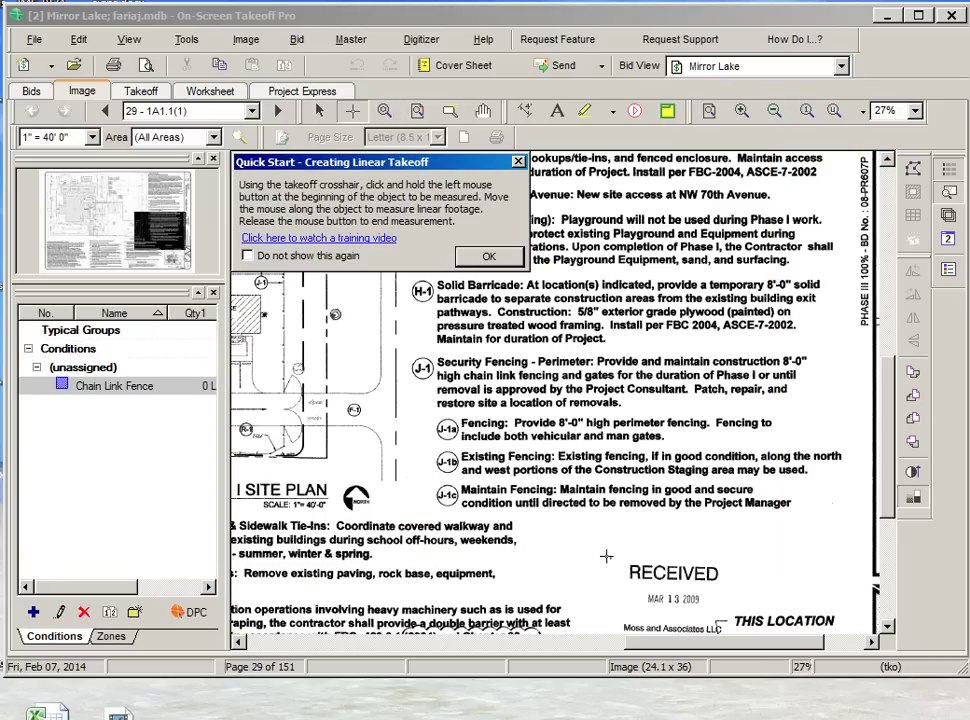
left_click(518, 161)
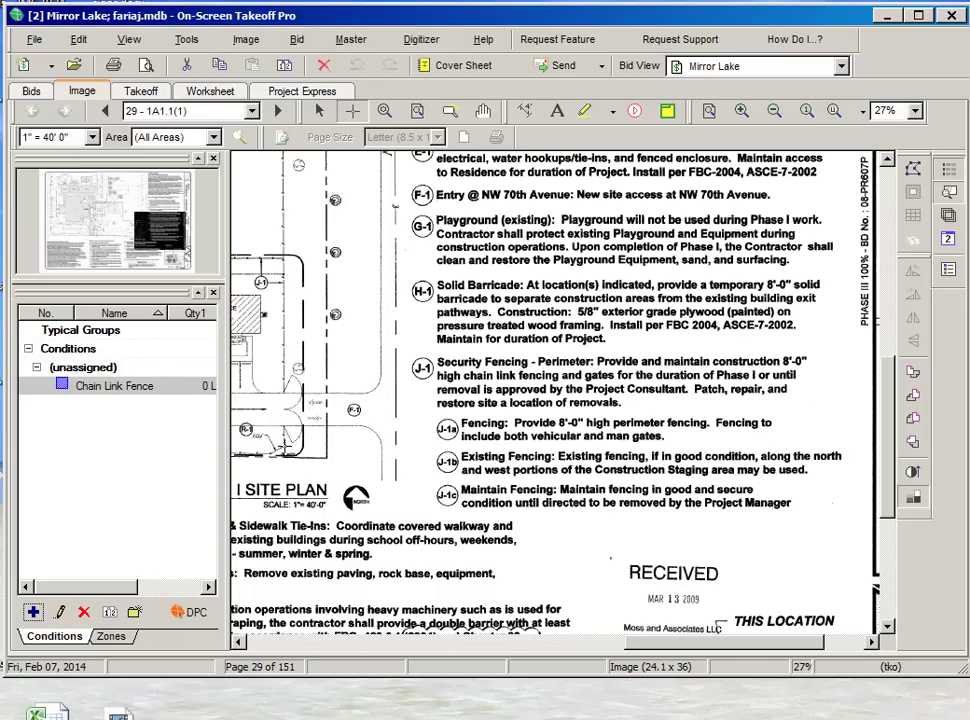
- Trace the first Chain Link Fence runs along the J-1 fence line to the left corner
left_click(283, 431)
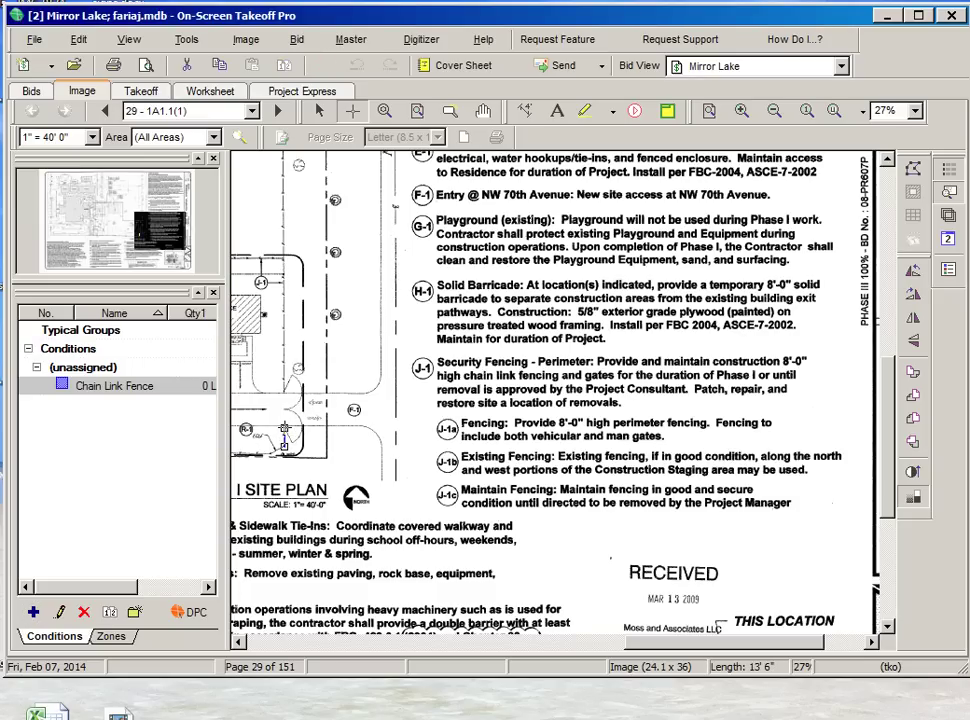
double_click(284, 447)
left_click(284, 393)
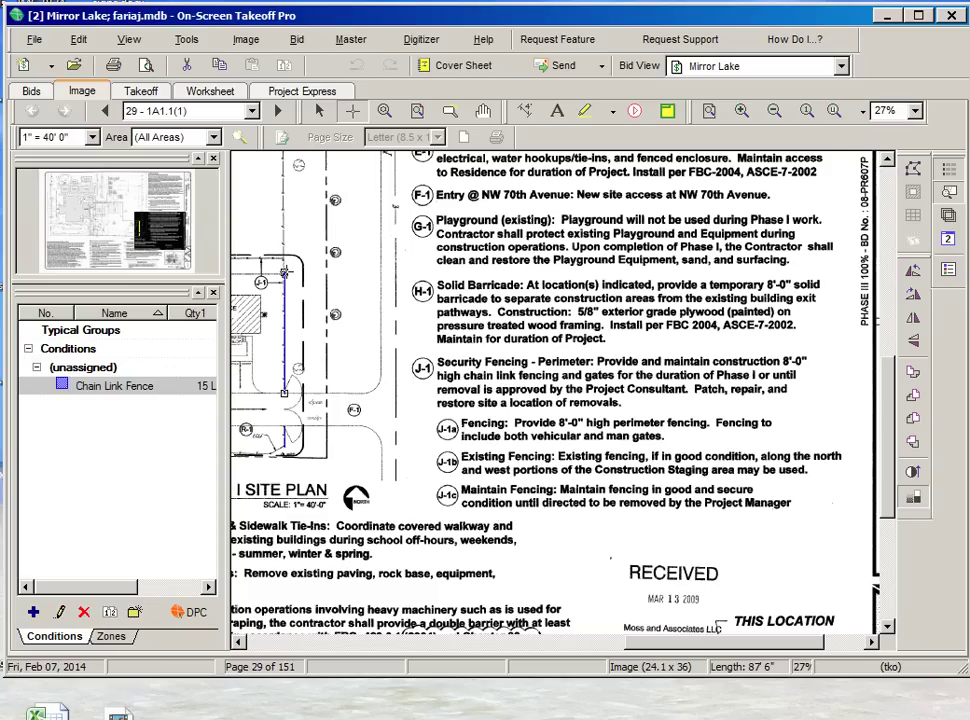
left_click(284, 272)
left_click_drag(760, 641, 607, 460)
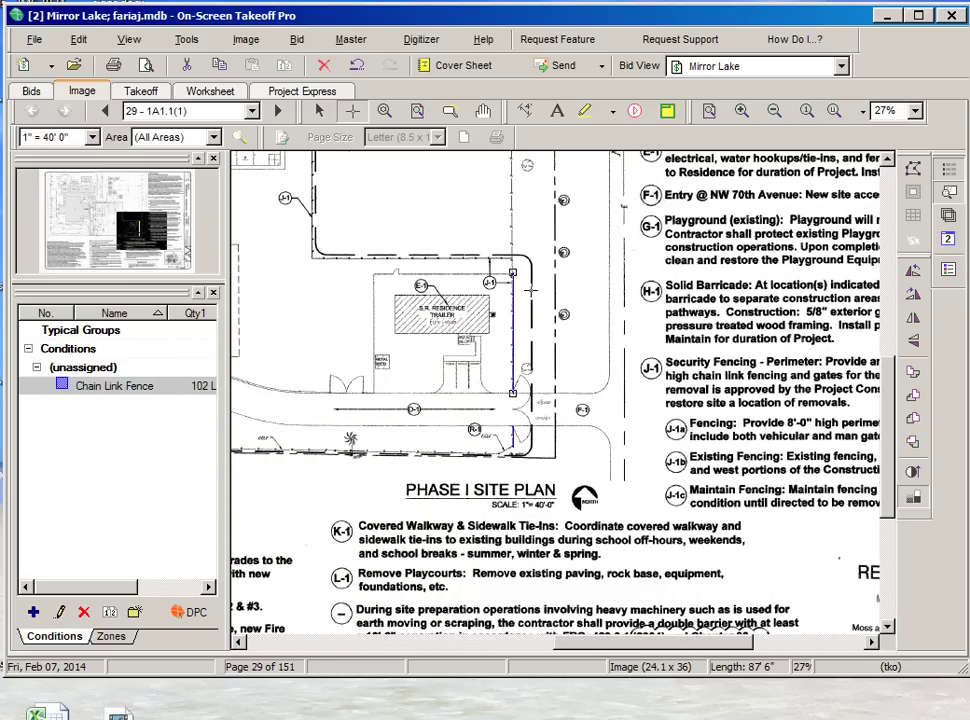
mouse_move(512, 272)
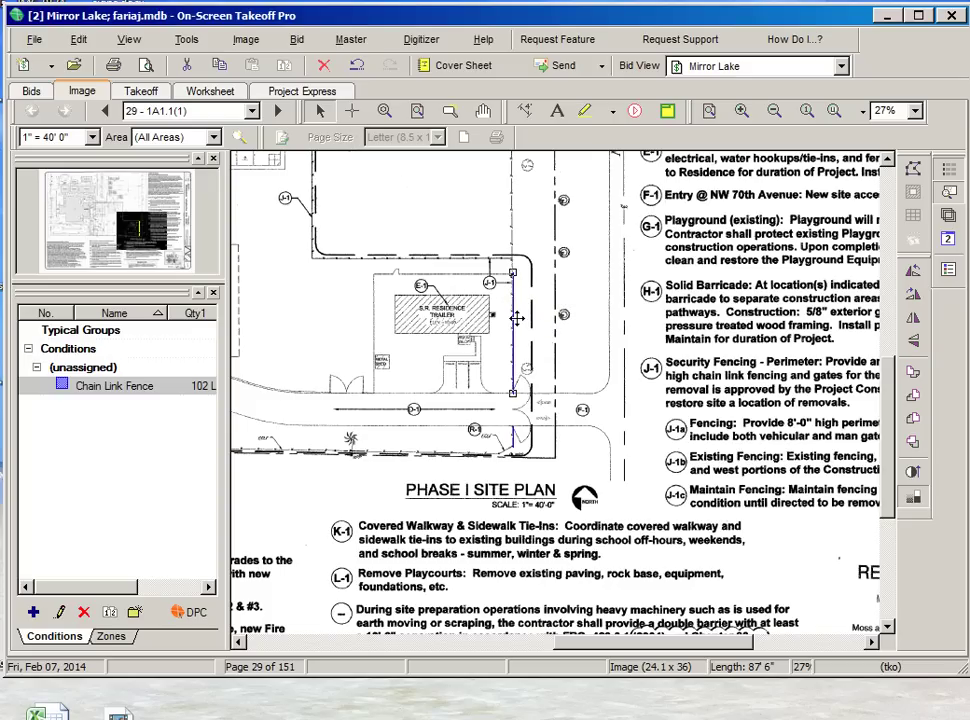
left_click_drag(512, 272, 513, 257)
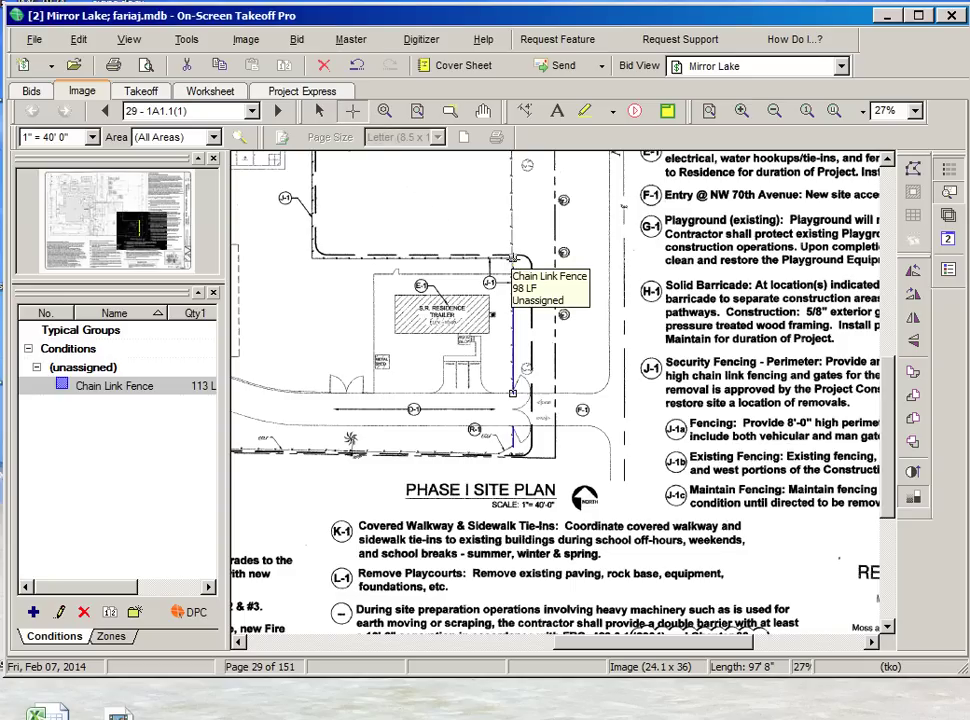
left_click(512, 261)
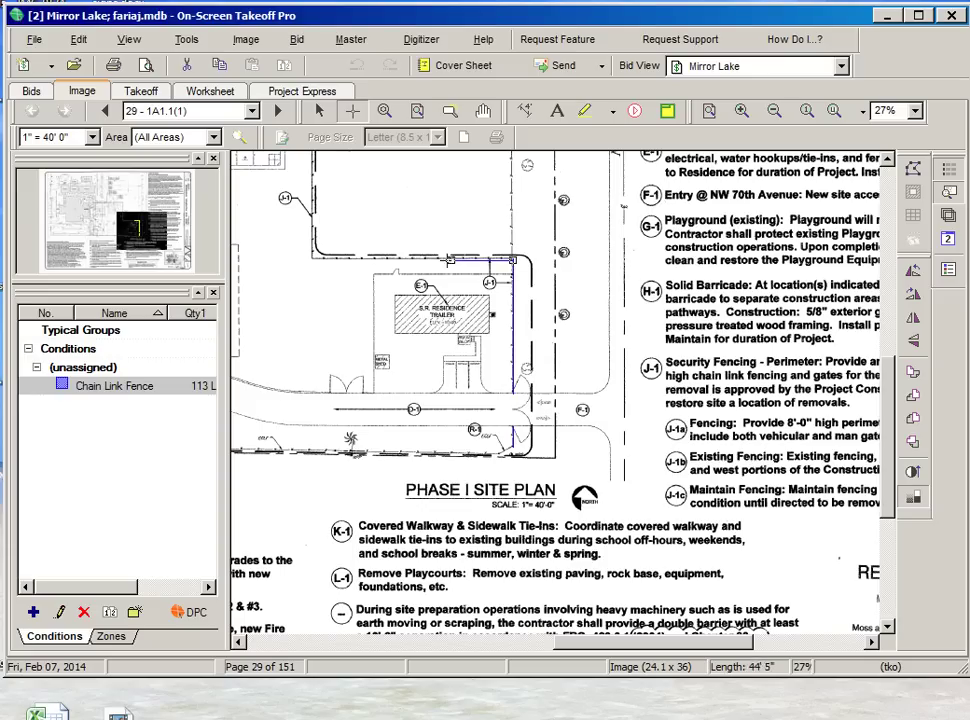
double_click(312, 260)
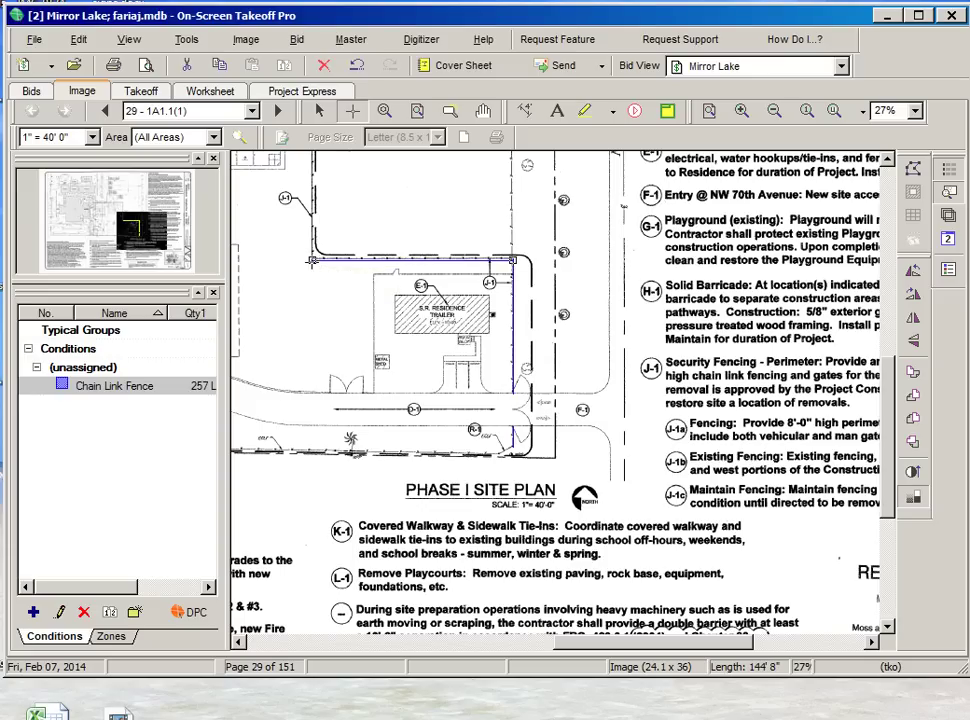
- Finish the fence run at the top corner for 426 LF, then zoom into the courts area
left_click(312, 260)
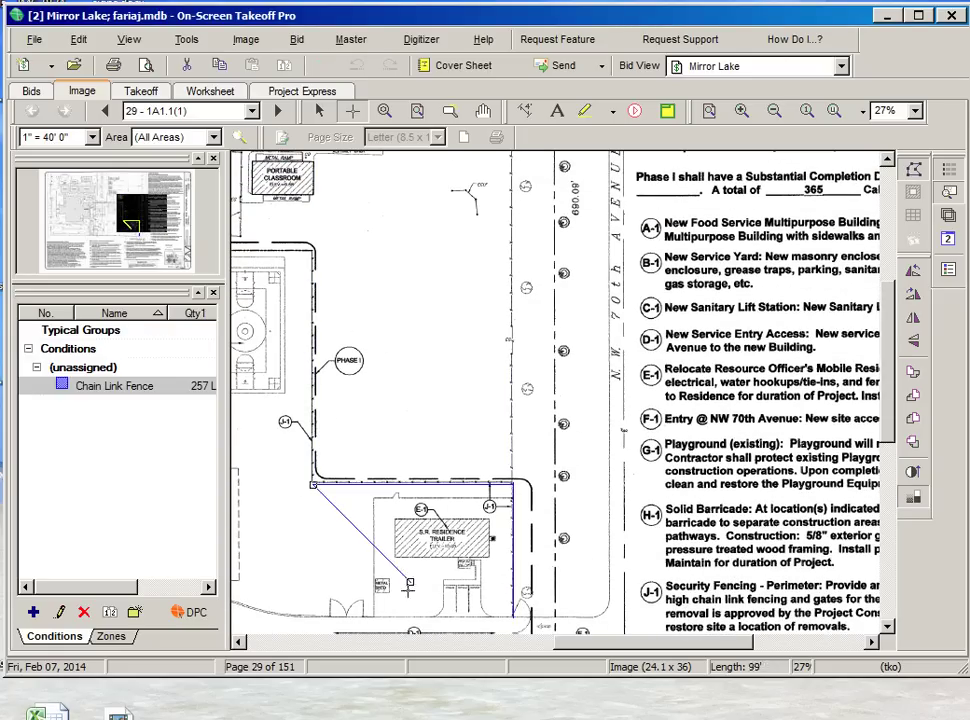
left_click(312, 251)
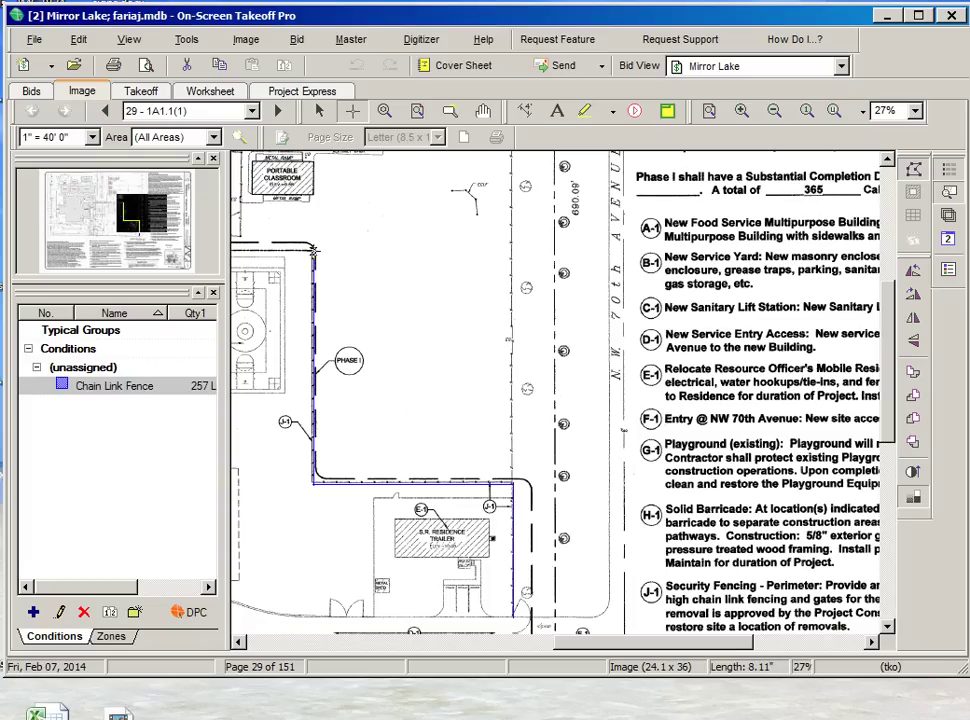
double_click(312, 251)
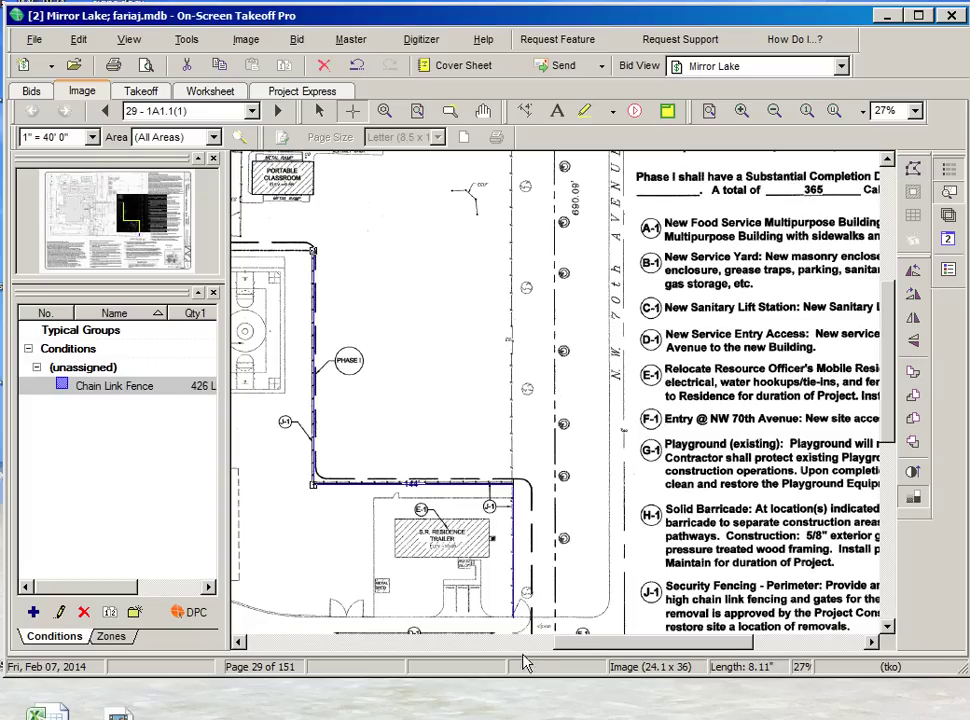
left_click_drag(576, 643, 501, 656)
left_click(384, 110)
left_click_drag(330, 160, 500, 278)
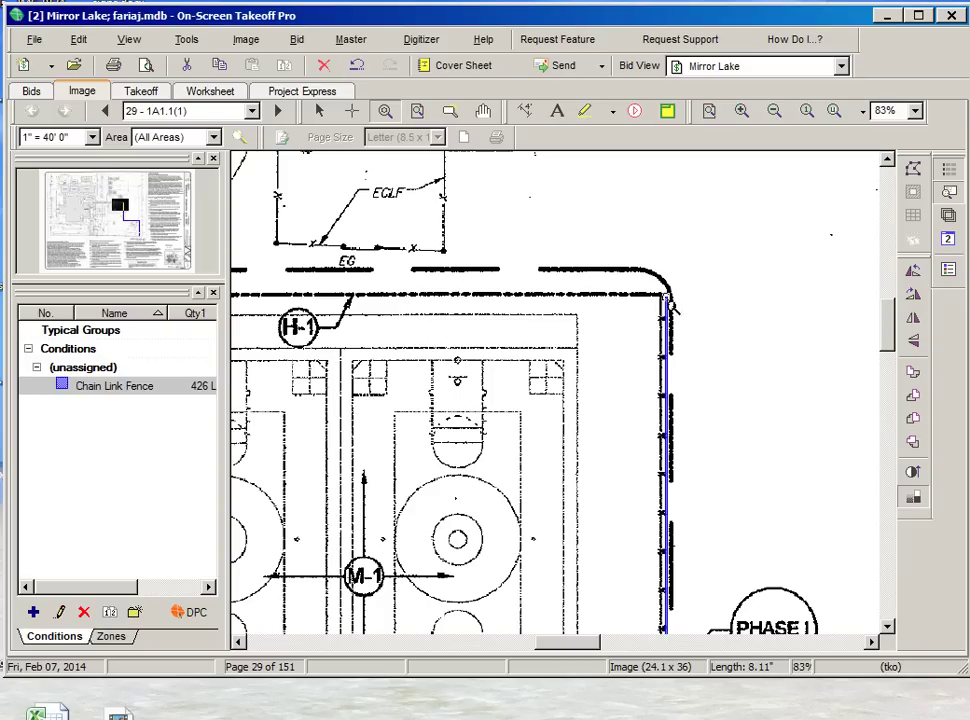
- Widen the Conditions pane so Chain Link Fence reads 426 LF, checking the fence line near R-1
scroll(565, 470, "down", 3)
left_click_drag(227, 430, 262, 431)
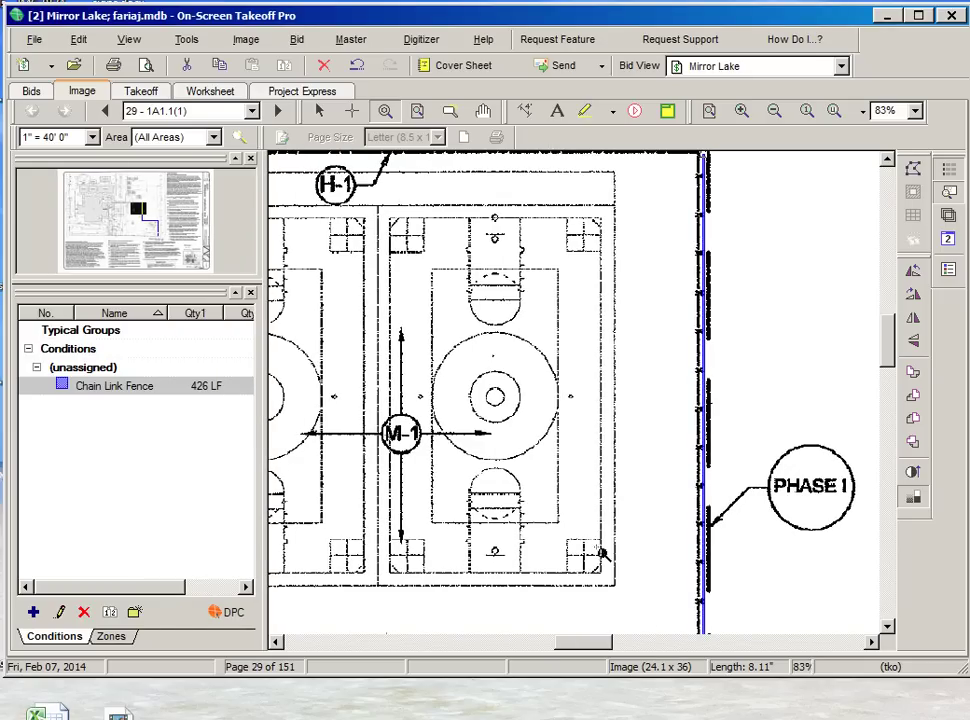
scroll(737, 449, "down", 5)
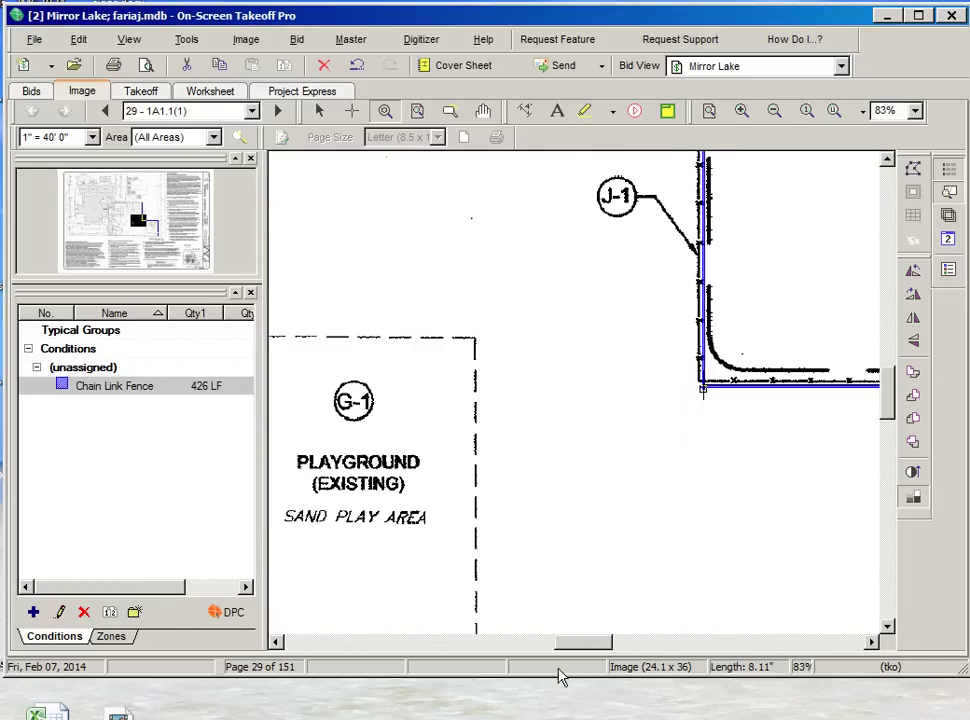
mouse_move(586, 647)
left_mouse_down()
mouse_move(673, 652)
mouse_move(632, 655)
mouse_move(649, 650)
left_mouse_up()
scroll(575, 395, "down", 3)
scroll(575, 395, "down", 3)
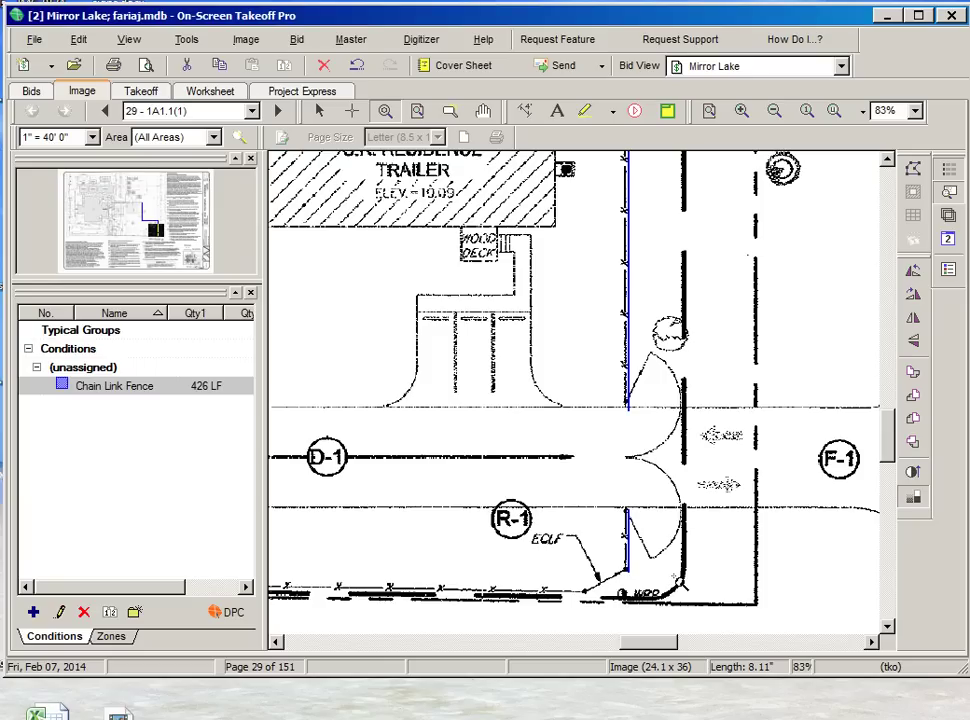
left_click(686, 478)
- Dimension the gate opening across the fence as 24'
left_click(527, 114)
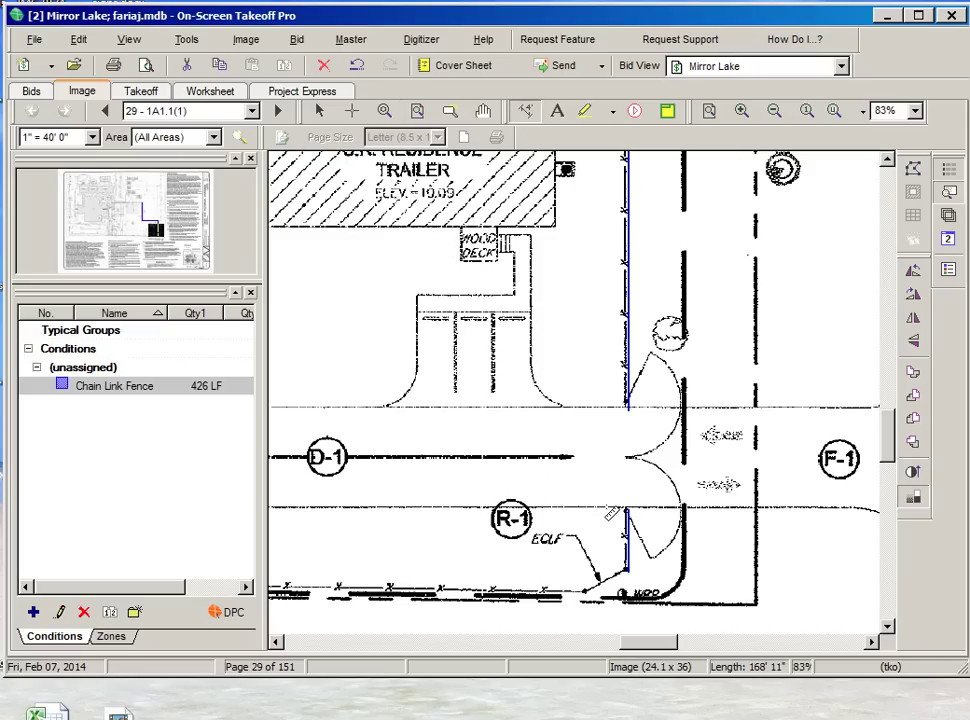
left_click(606, 506)
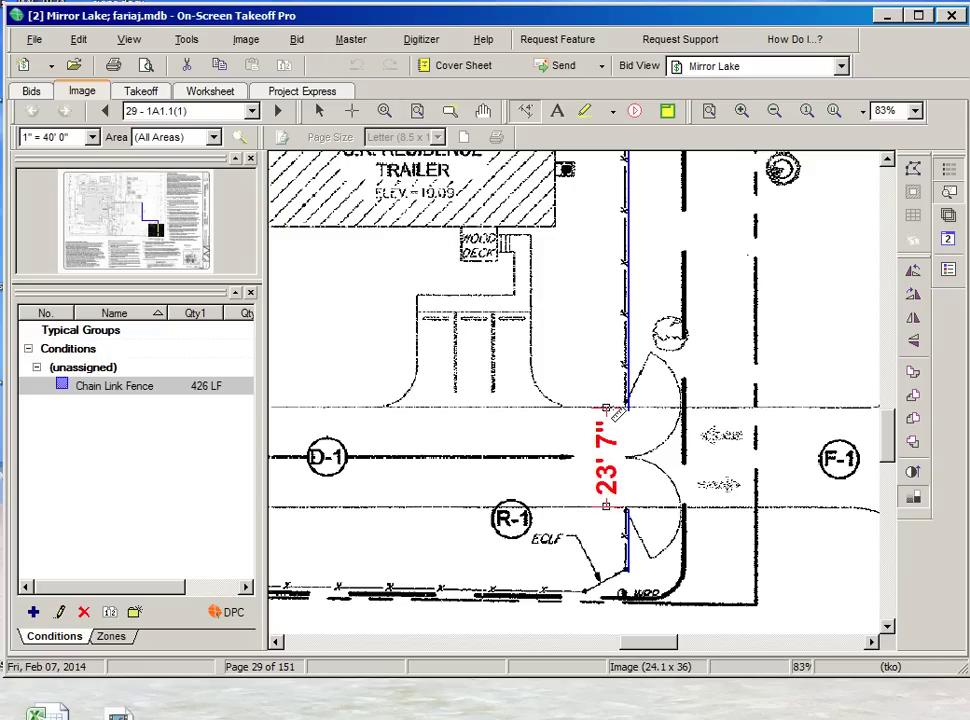
left_click(614, 410)
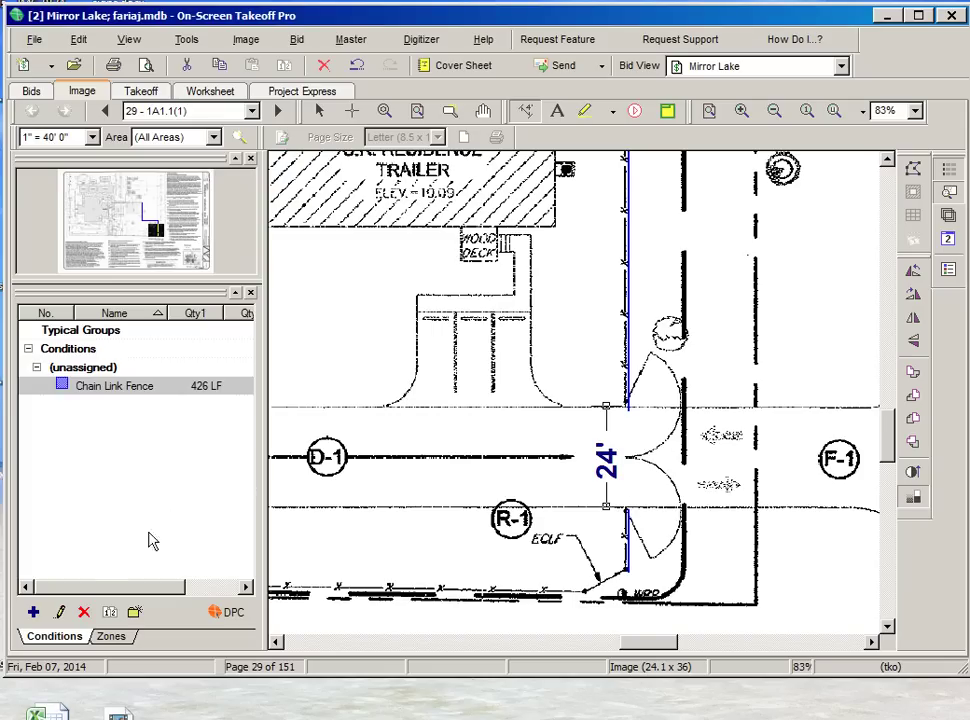
- Create a count condition named 'Chain Link Fence Gate 24' Long'
left_click(33, 612)
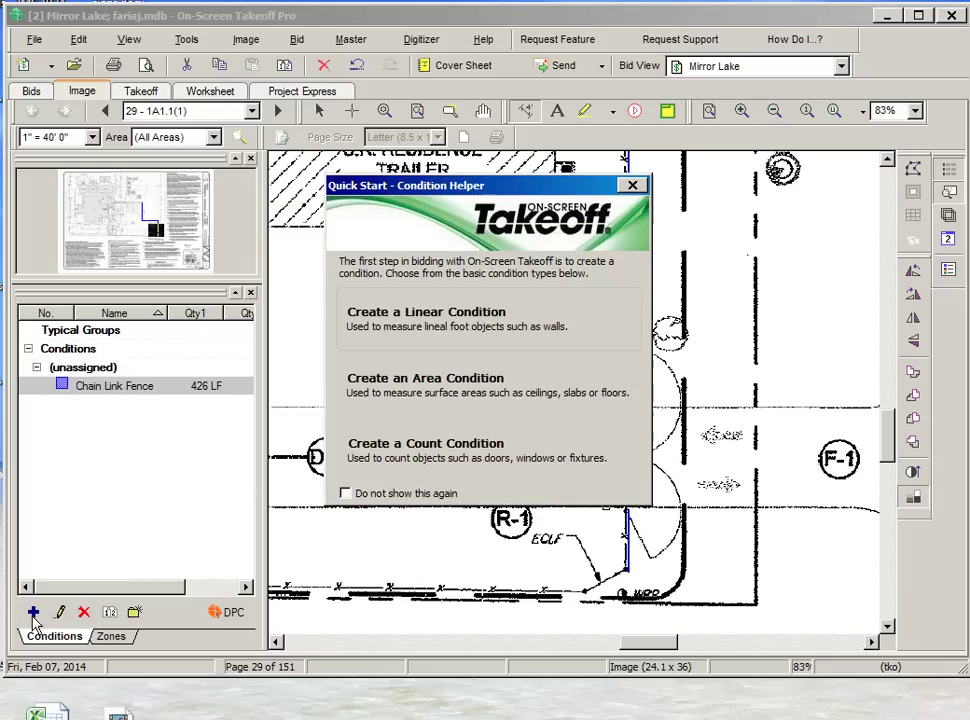
left_click(462, 458)
key("Tab")
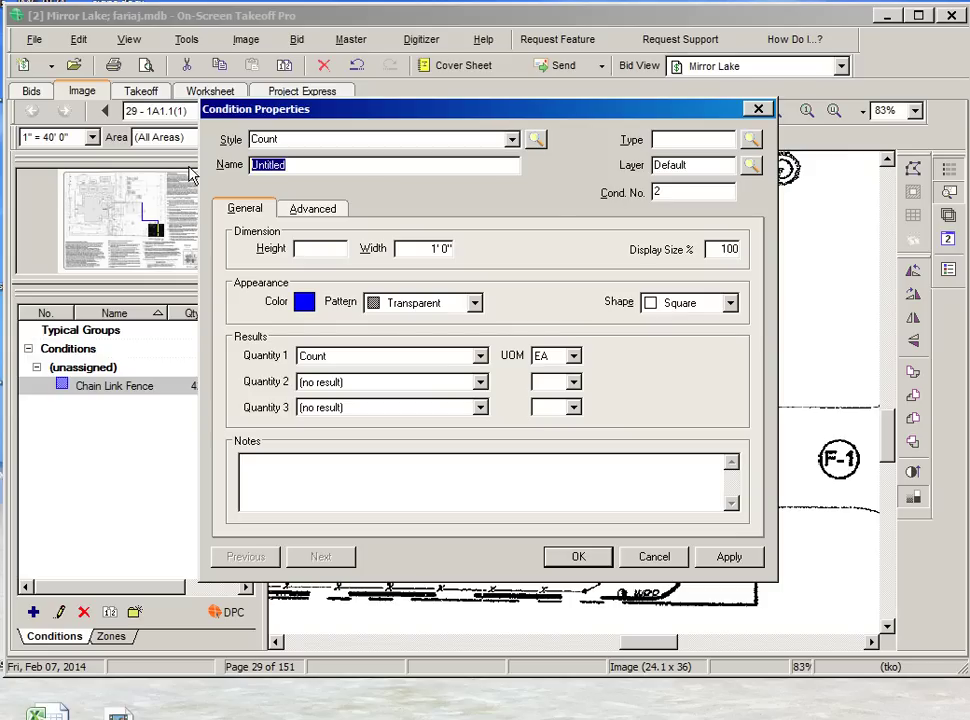
type("Chain Link Fence Gate")
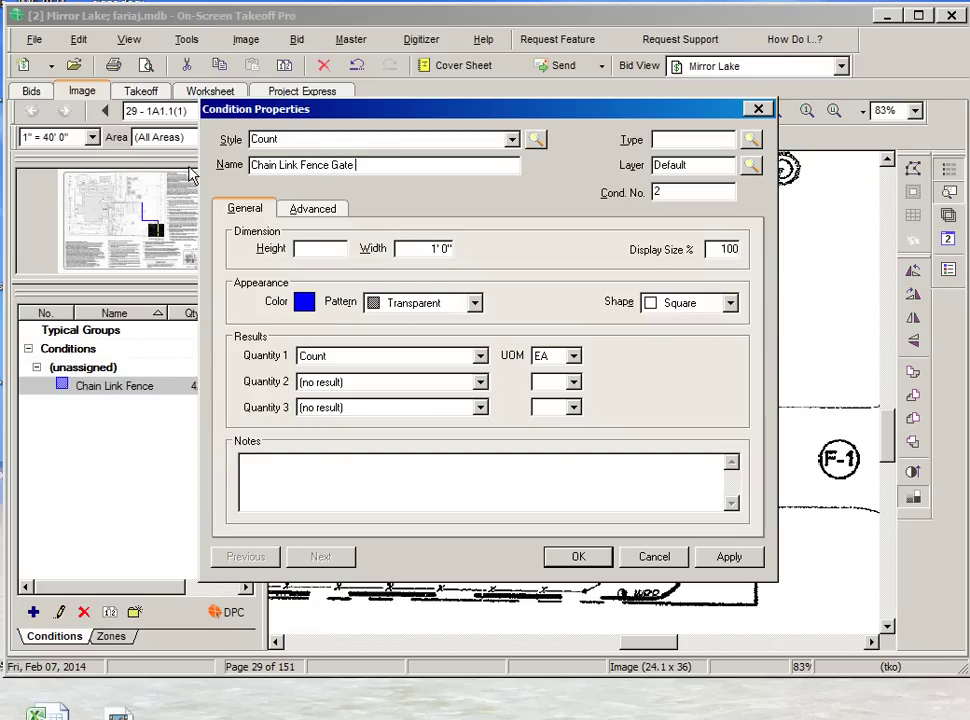
type("24' Long")
left_click(729, 556)
left_click(580, 556)
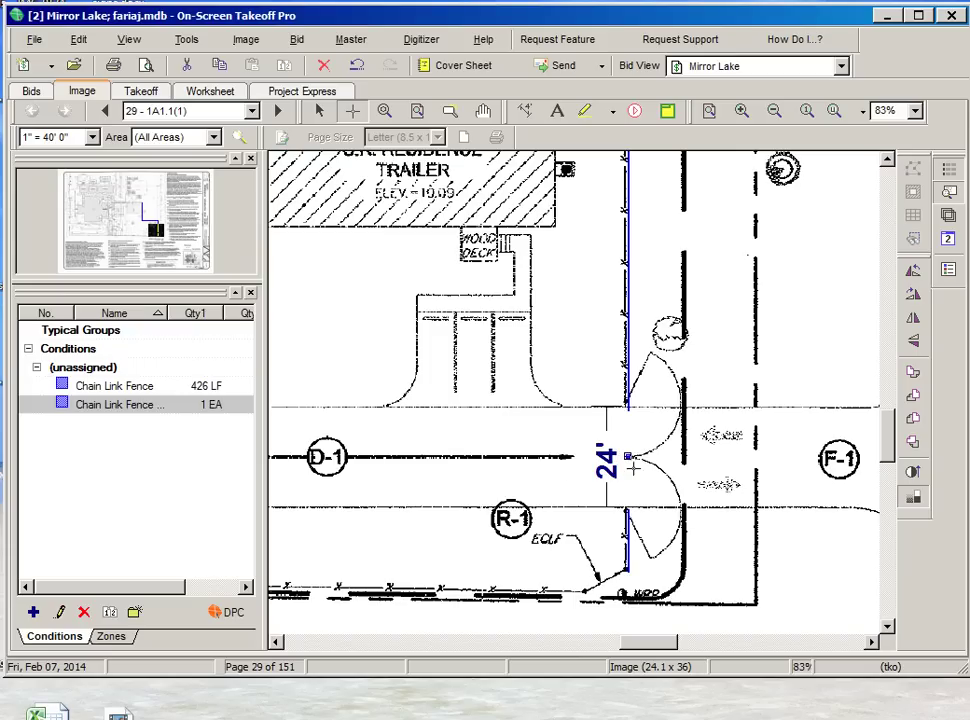
- Add the note 'This is a double gate' to the Chain Link Fence Gate 24' Long condition
double_click(142, 413)
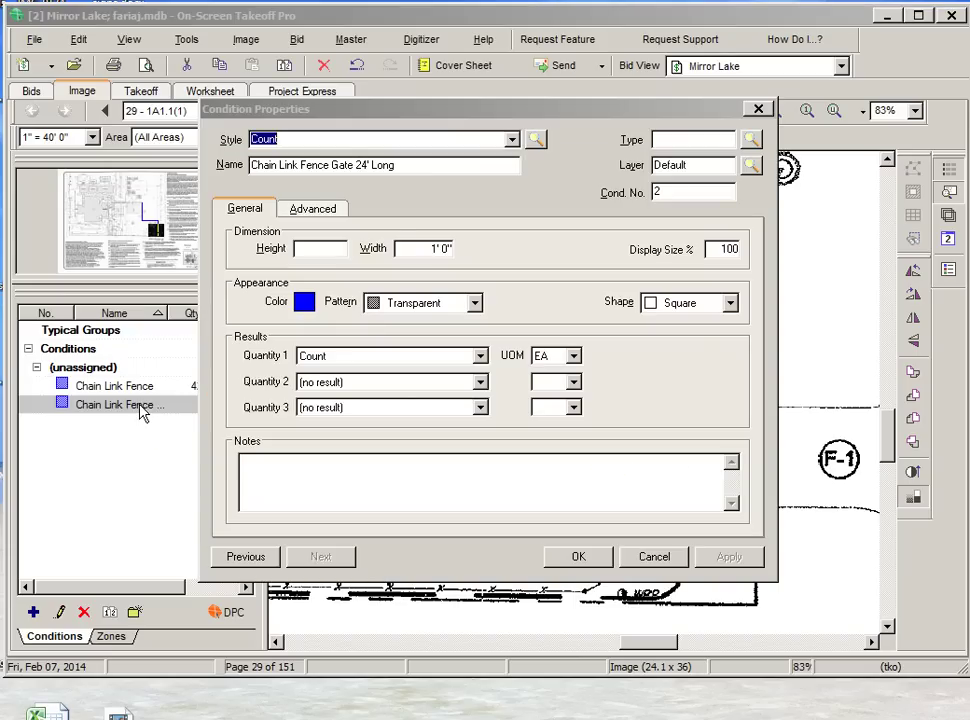
left_click(268, 464)
type("This is a d")
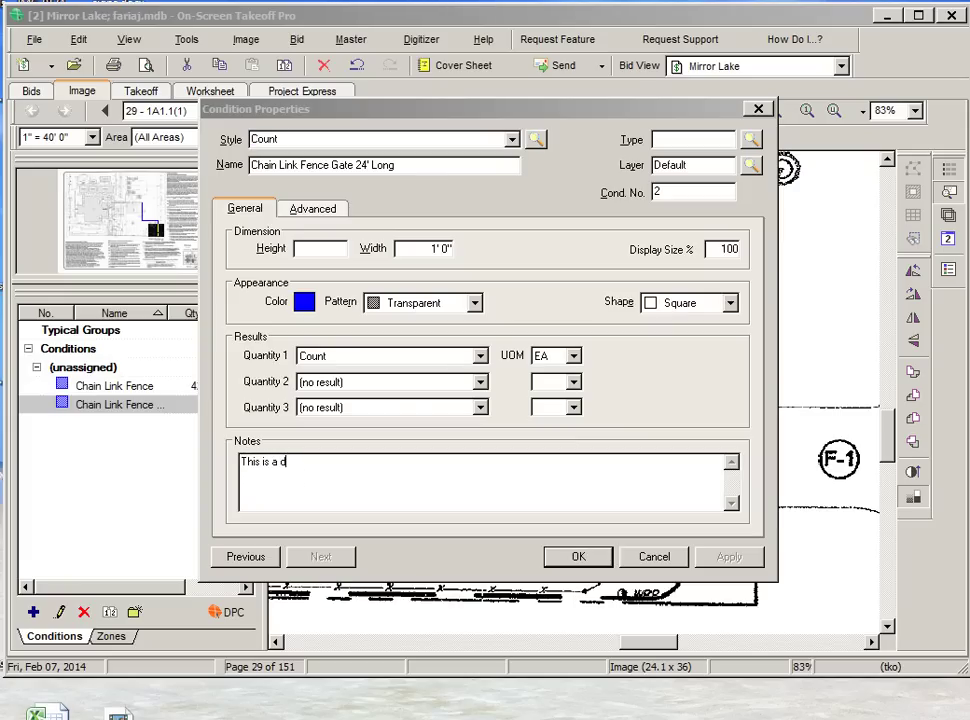
type("ouble gate")
left_click(578, 556)
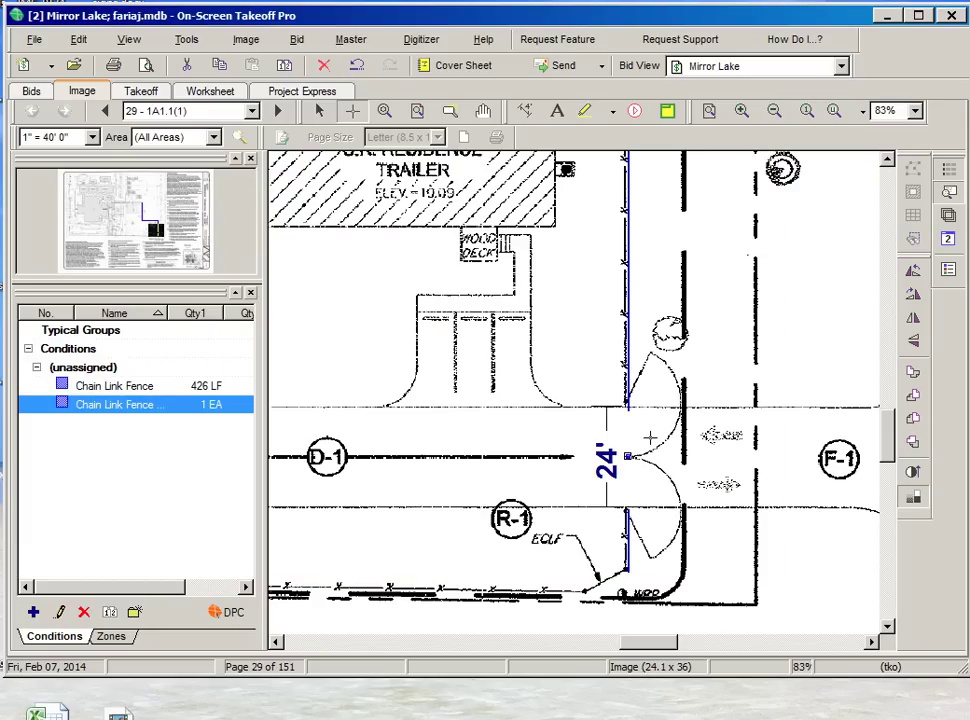